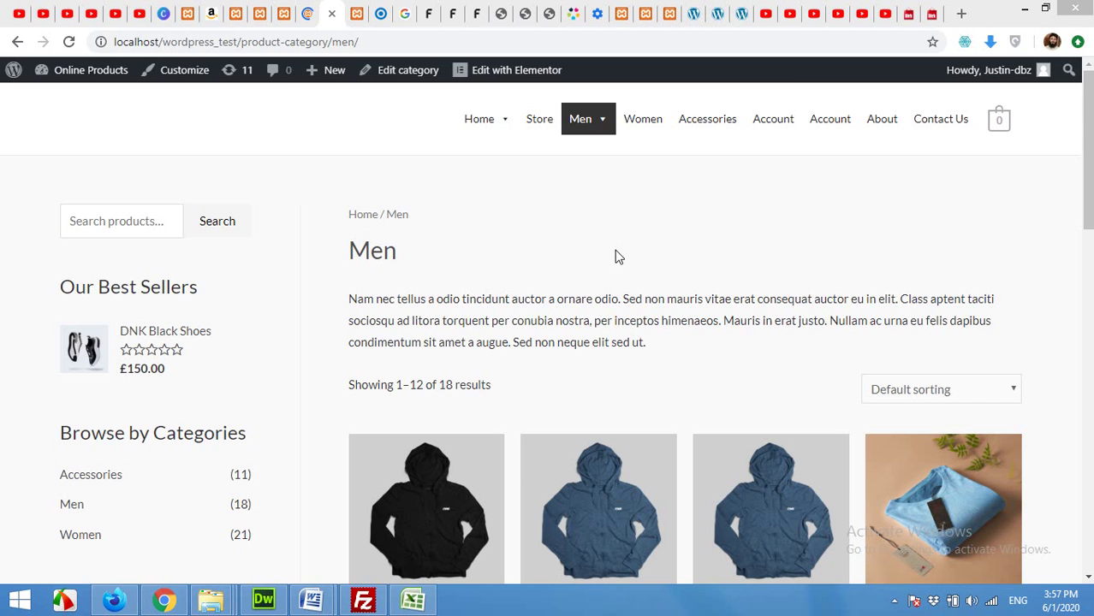
Preview the Men mega menu, then shrink Chrome to a small window to get the narrow mobile layout
{"action": "mouse_move", "coordinate": [603, 121]}
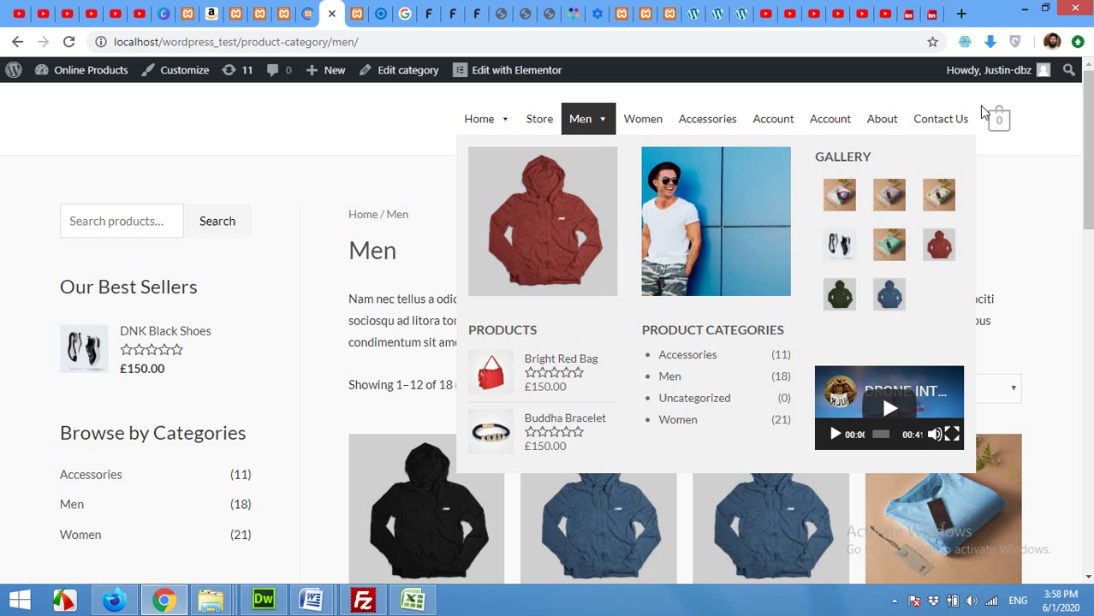
{"action": "left_click", "coordinate": [1044, 8]}
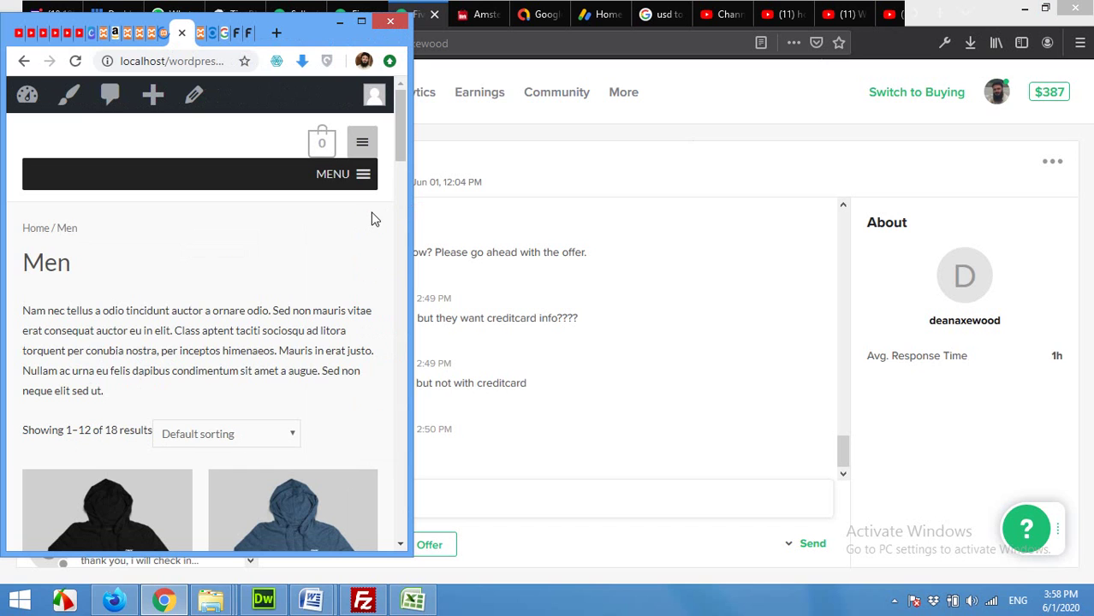
Open the mobile MENU, expand and review Men's submenu, collapse it, then maximize Chrome
{"action": "left_click", "coordinate": [362, 177]}
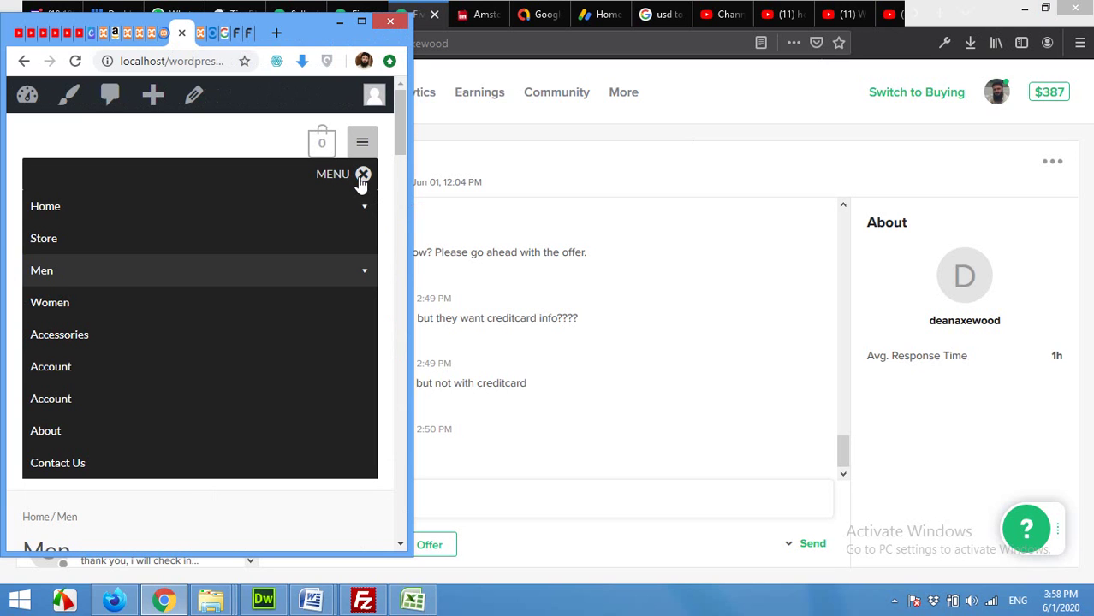
{"action": "left_click", "coordinate": [366, 276]}
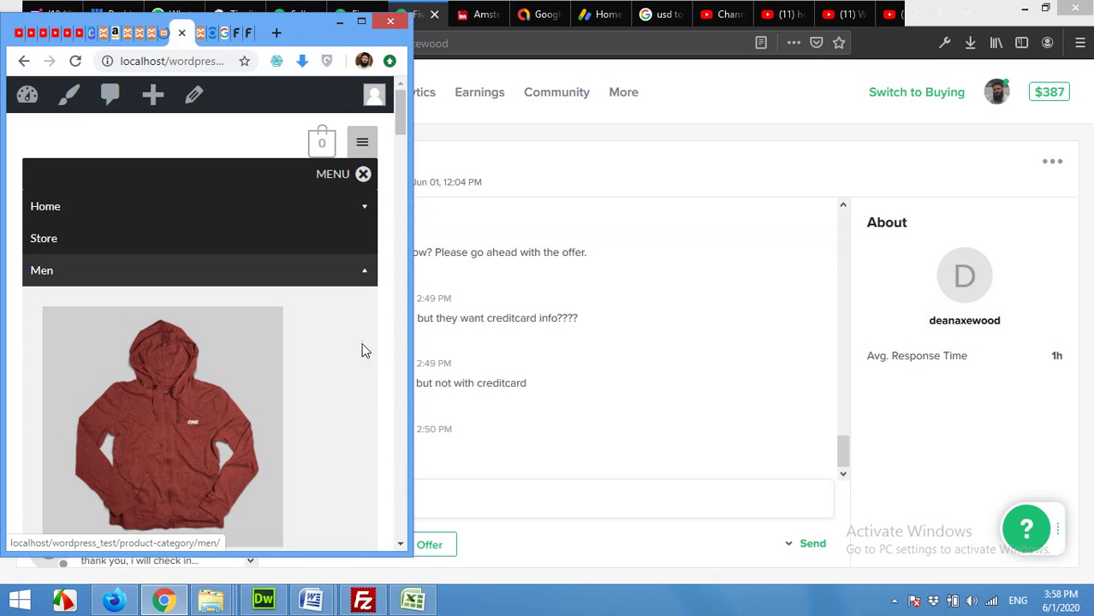
{"action": "scroll", "coordinate": [340, 384], "scroll_direction": "down", "scroll_amount": 12}
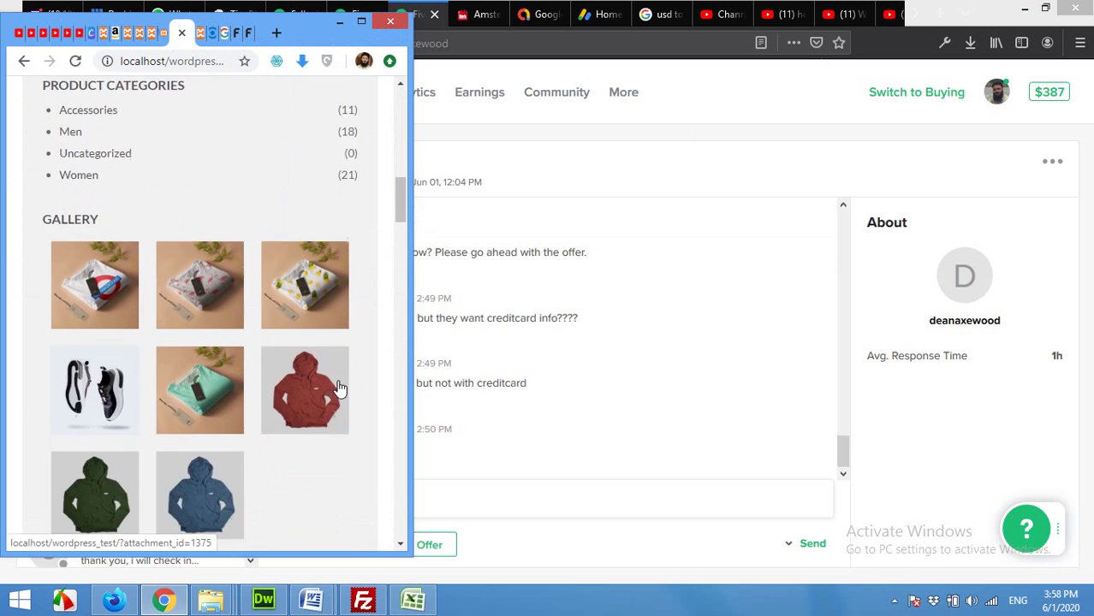
{"action": "scroll", "coordinate": [341, 388], "scroll_direction": "up", "scroll_amount": 8}
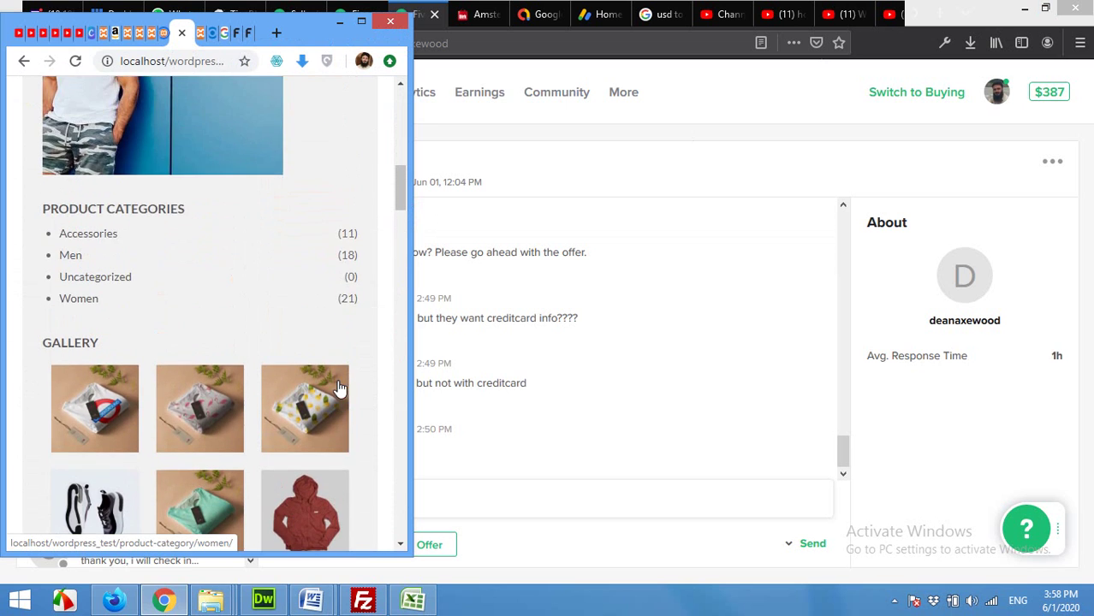
{"action": "scroll", "coordinate": [341, 387], "scroll_direction": "up", "scroll_amount": 10}
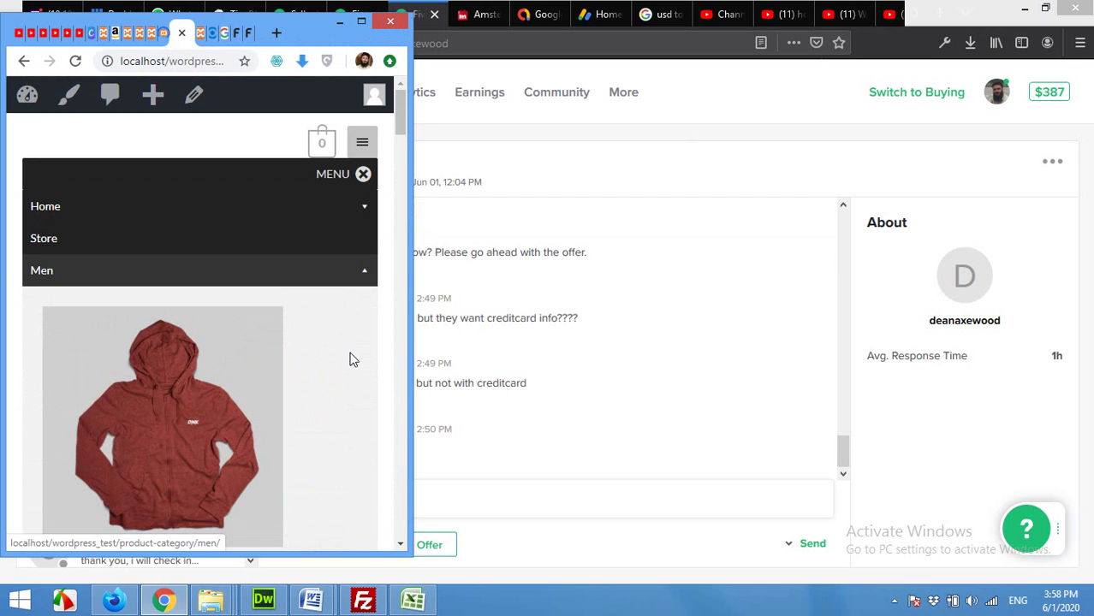
{"action": "left_click", "coordinate": [370, 274]}
{"action": "left_click", "coordinate": [361, 21]}
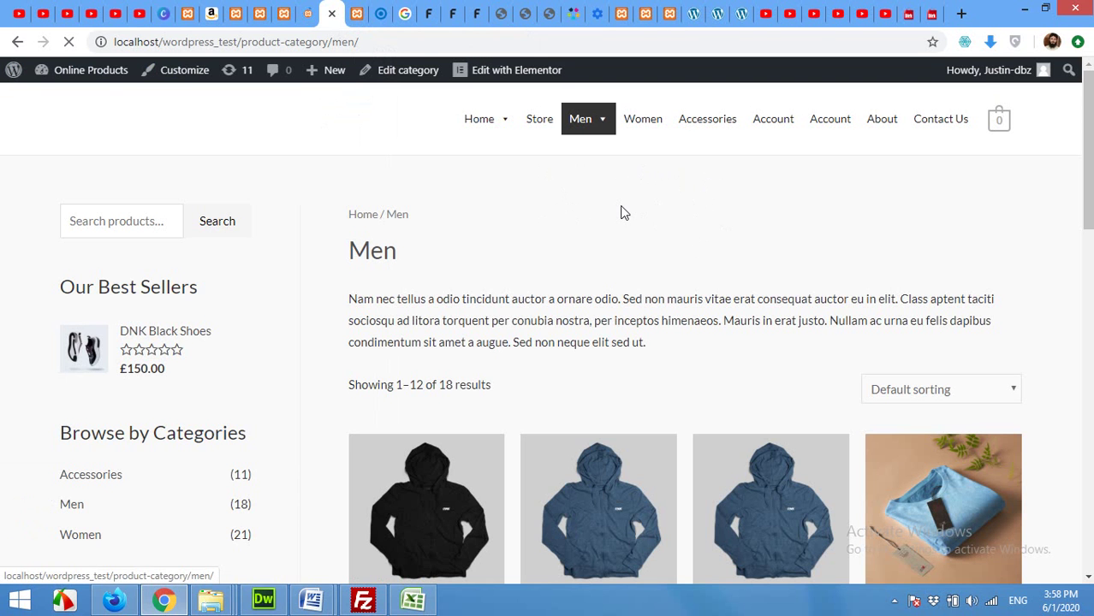
In the WordPress admin, open the Plugins list and scroll down to Max Mega Menu
{"action": "left_click", "coordinate": [314, 11]}
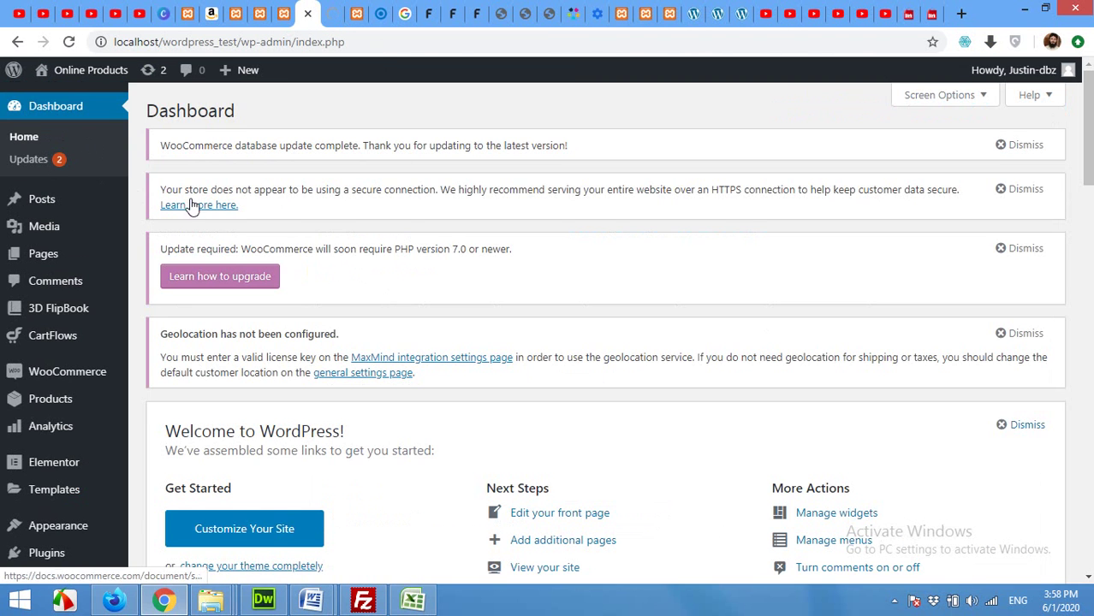
{"action": "scroll", "coordinate": [192, 205], "scroll_direction": "down", "scroll_amount": 5}
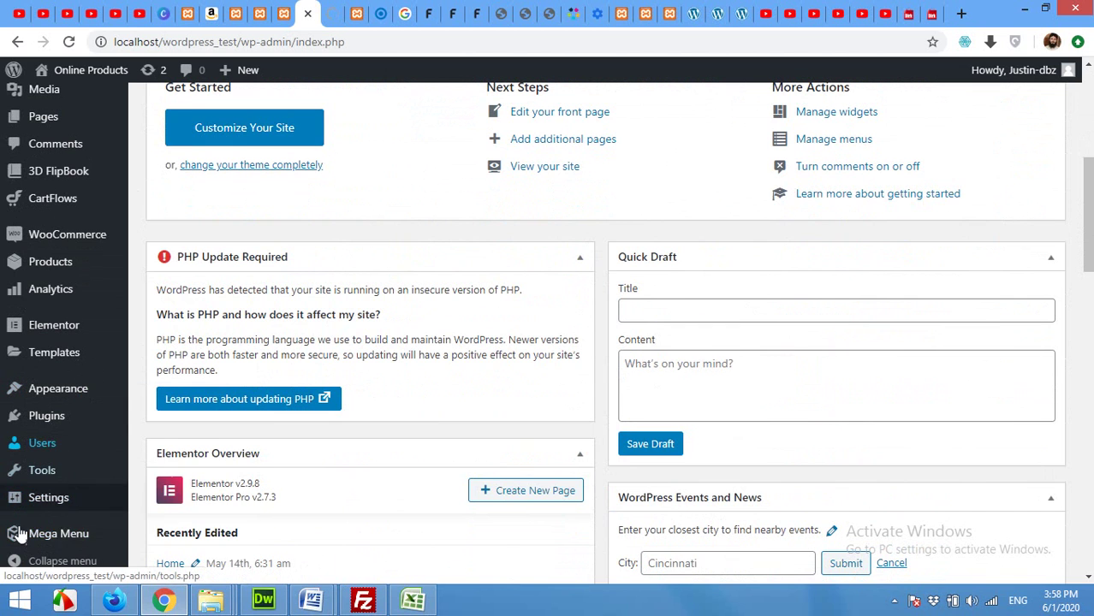
{"action": "mouse_move", "coordinate": [21, 544]}
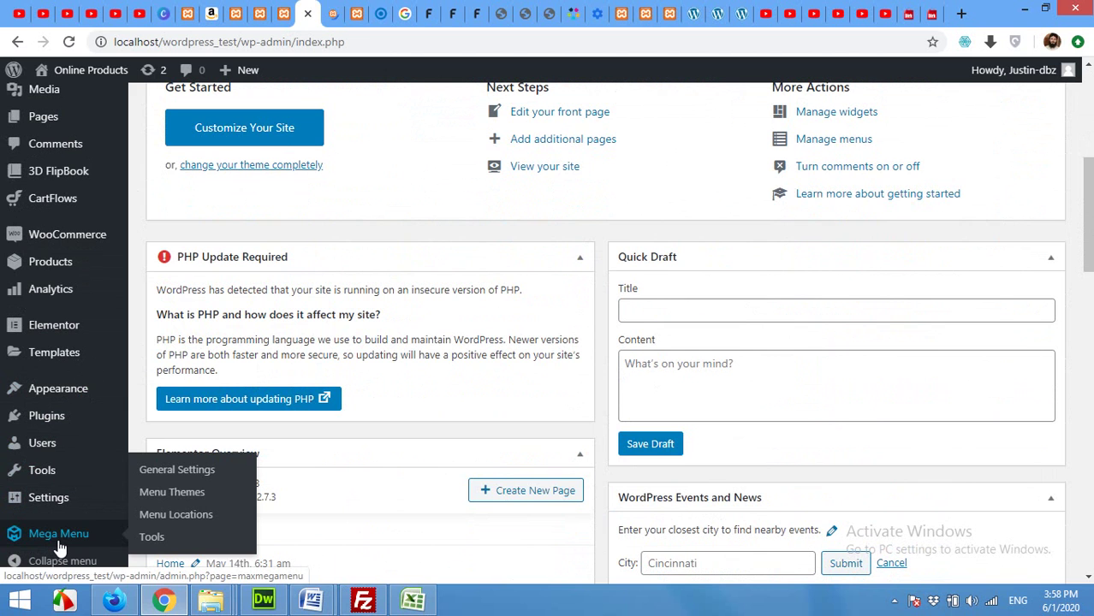
{"action": "left_click", "coordinate": [48, 418]}
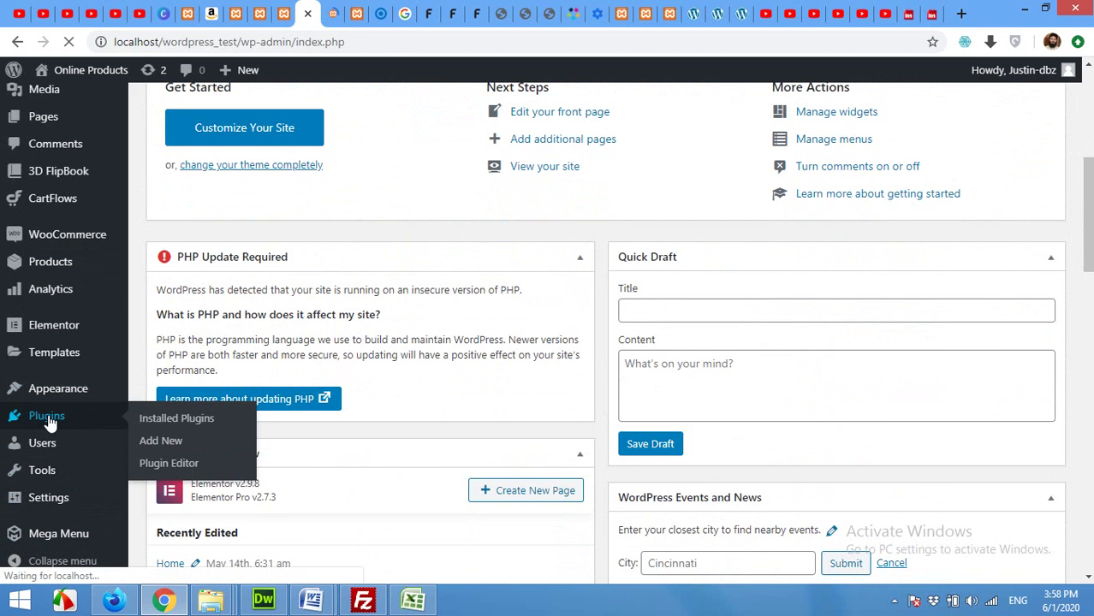
{"action": "scroll", "coordinate": [561, 391], "scroll_direction": "down", "scroll_amount": 10}
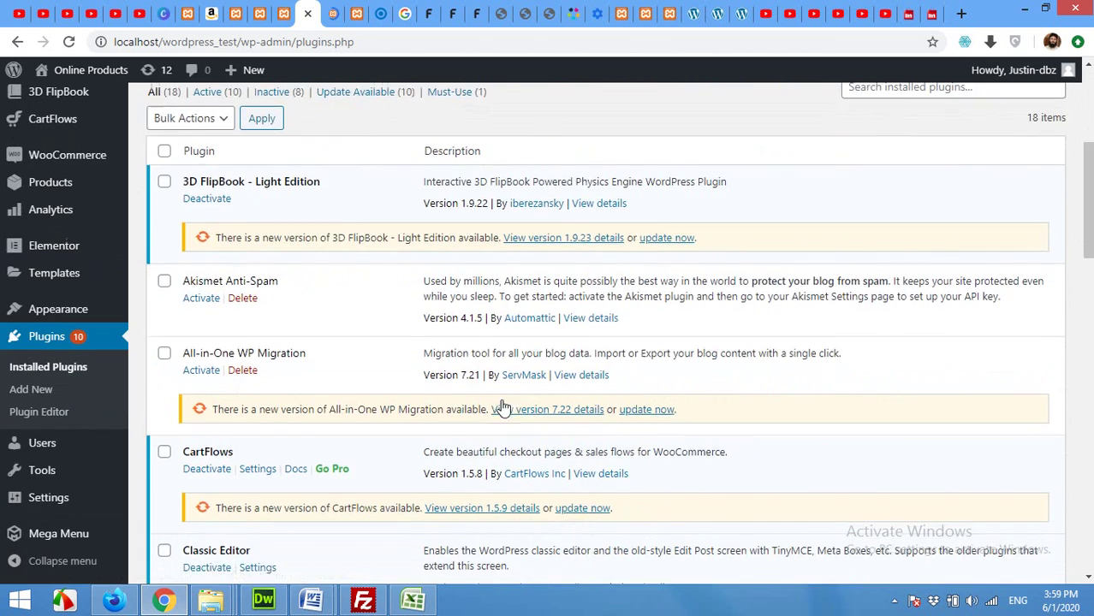
{"action": "scroll", "coordinate": [498, 407], "scroll_direction": "down", "scroll_amount": 1}
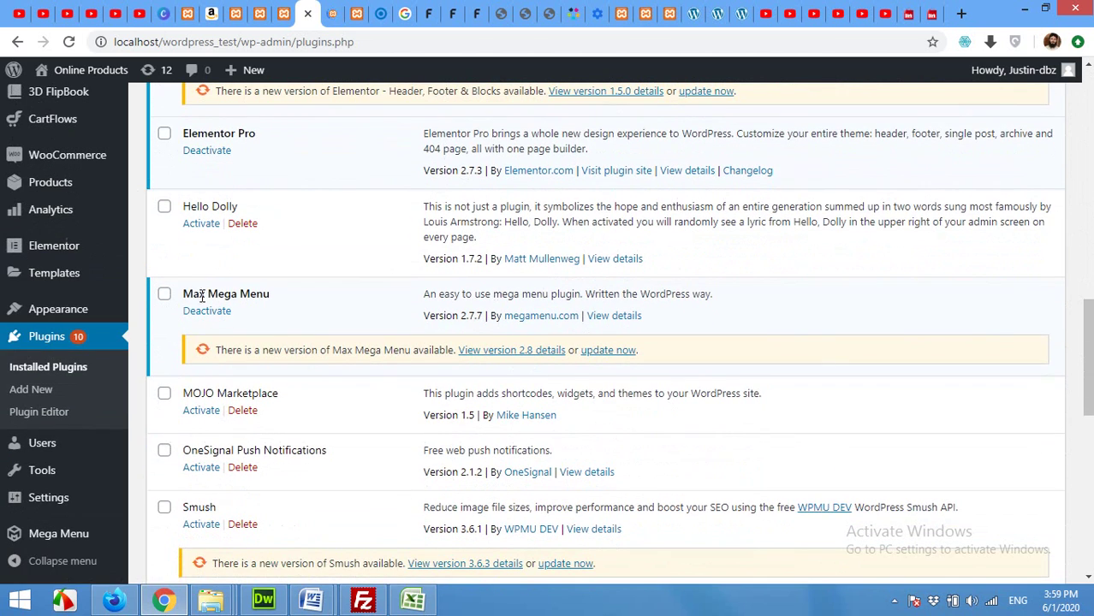
Confirm the Max Mega Menu plugin is listed, then go to Mega Menu > Menu Themes
{"action": "left_click_drag", "start_coordinate": [183, 296], "coordinate": [276, 298]}
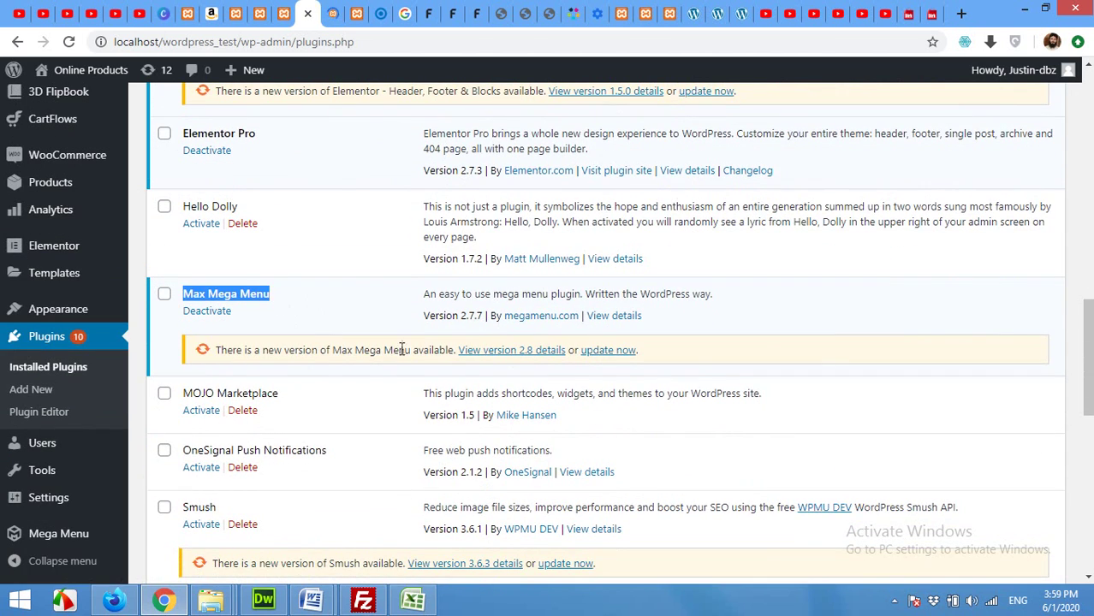
{"action": "left_click", "coordinate": [370, 300]}
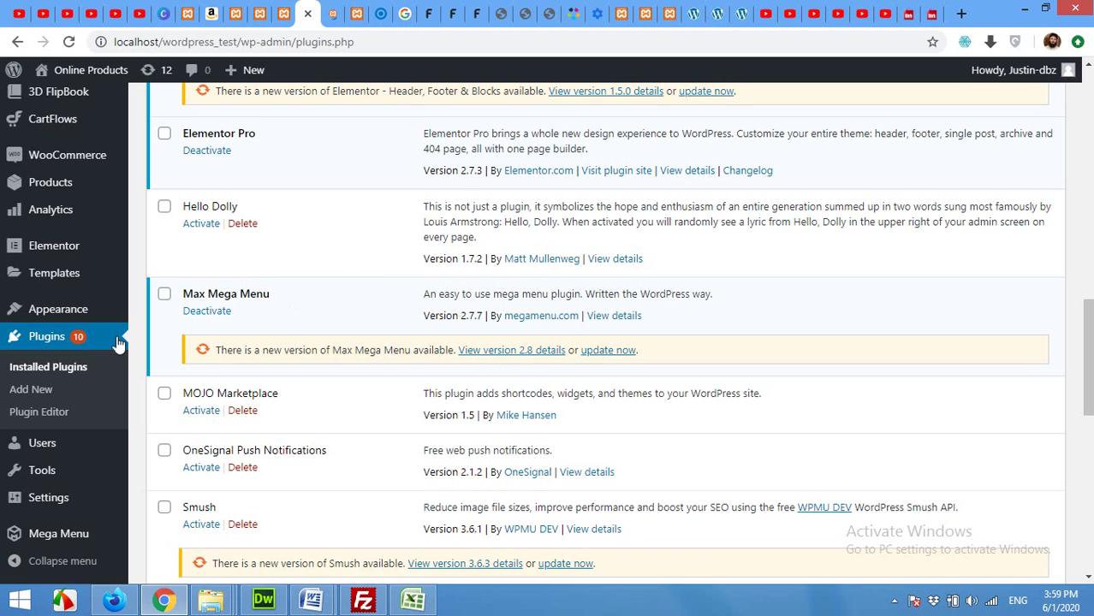
{"action": "mouse_move", "coordinate": [49, 536]}
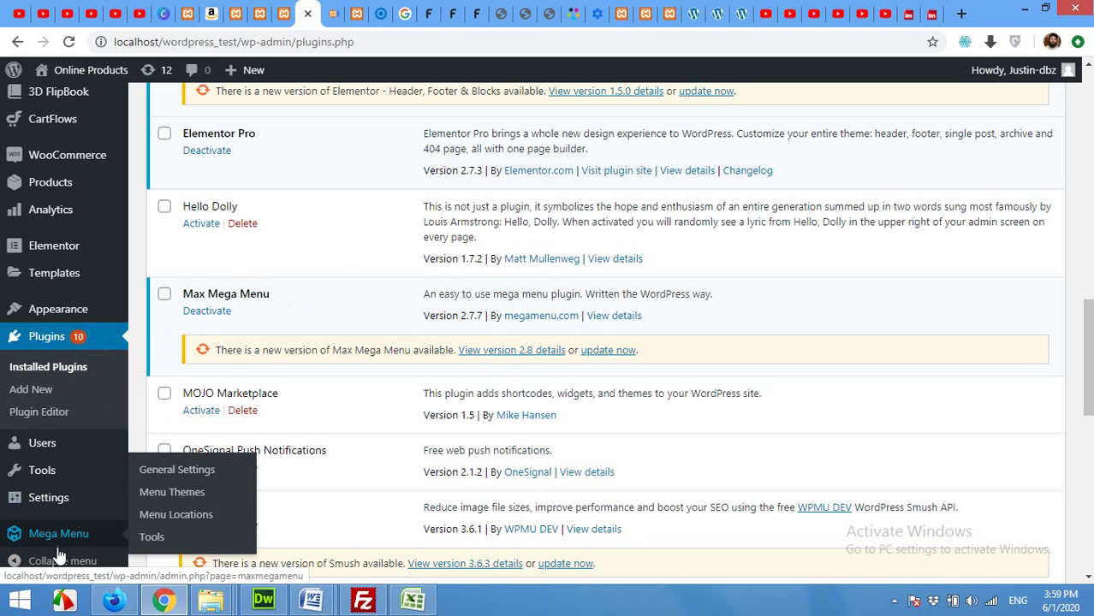
{"action": "left_click", "coordinate": [172, 493]}
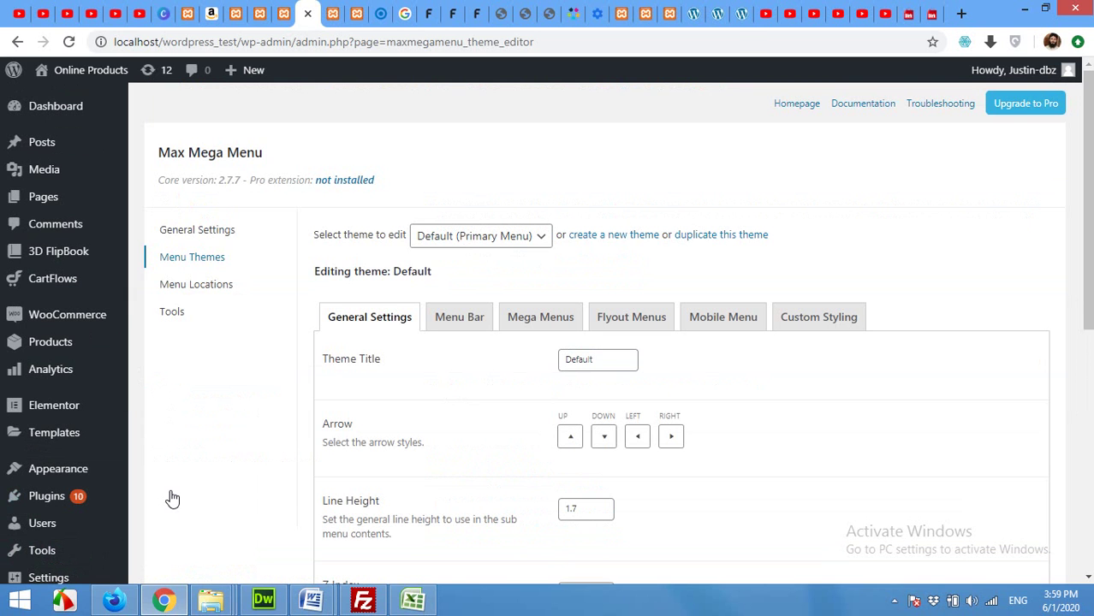
Show the Default theme's Mobile Menu tab with the 600px responsive breakpoint
{"action": "scroll", "coordinate": [267, 460], "scroll_direction": "down", "scroll_amount": 1}
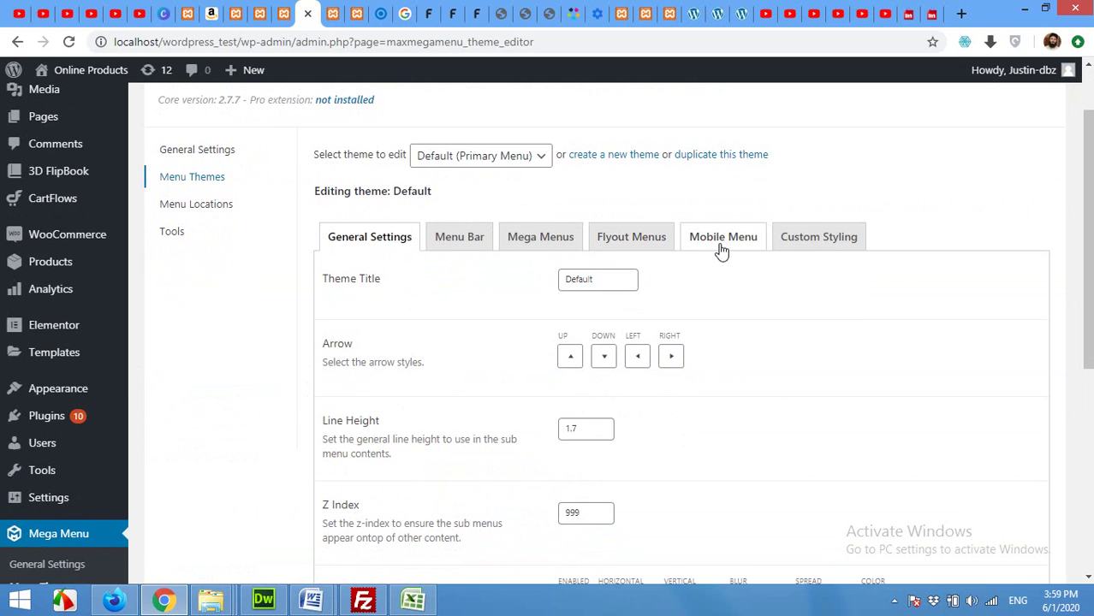
{"action": "left_click", "coordinate": [721, 248]}
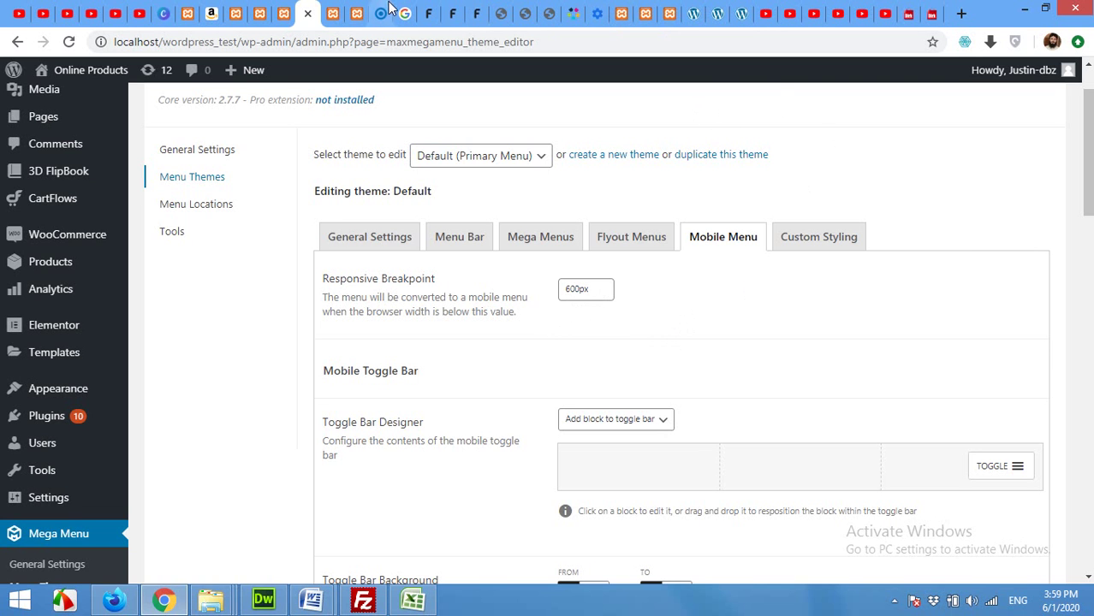
Resize the Men page to mobile width, open the nav listing Home through Contact Us, then maximize Chrome
{"action": "left_click", "coordinate": [334, 13]}
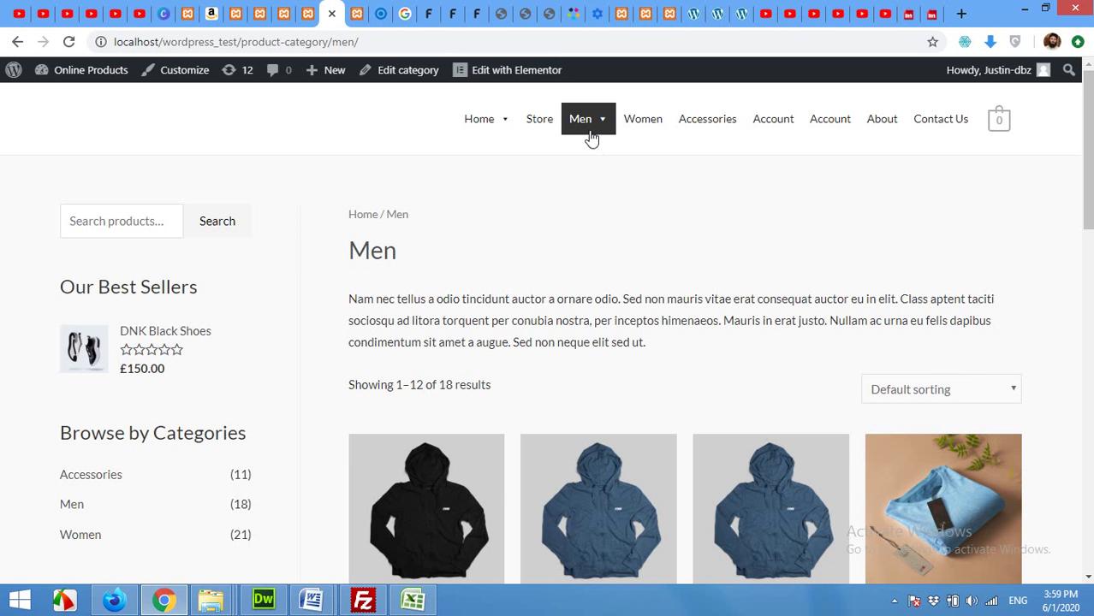
{"action": "mouse_move", "coordinate": [597, 136]}
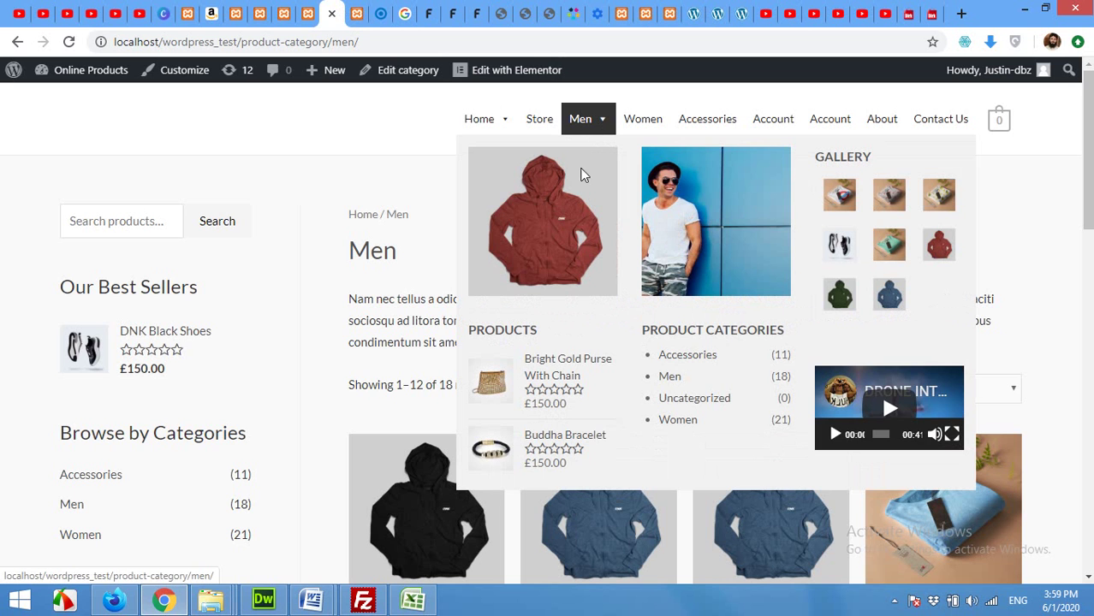
{"action": "left_click", "coordinate": [1045, 8]}
{"action": "left_click_drag", "start_coordinate": [411, 172], "coordinate": [700, 209]}
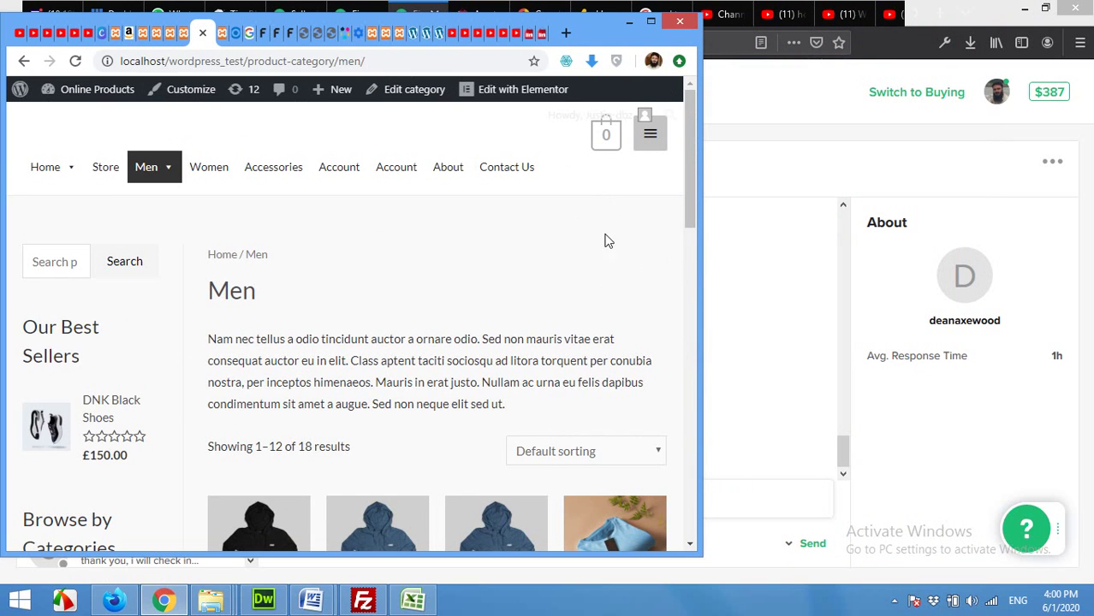
{"action": "left_click_drag", "start_coordinate": [699, 274], "coordinate": [476, 291]}
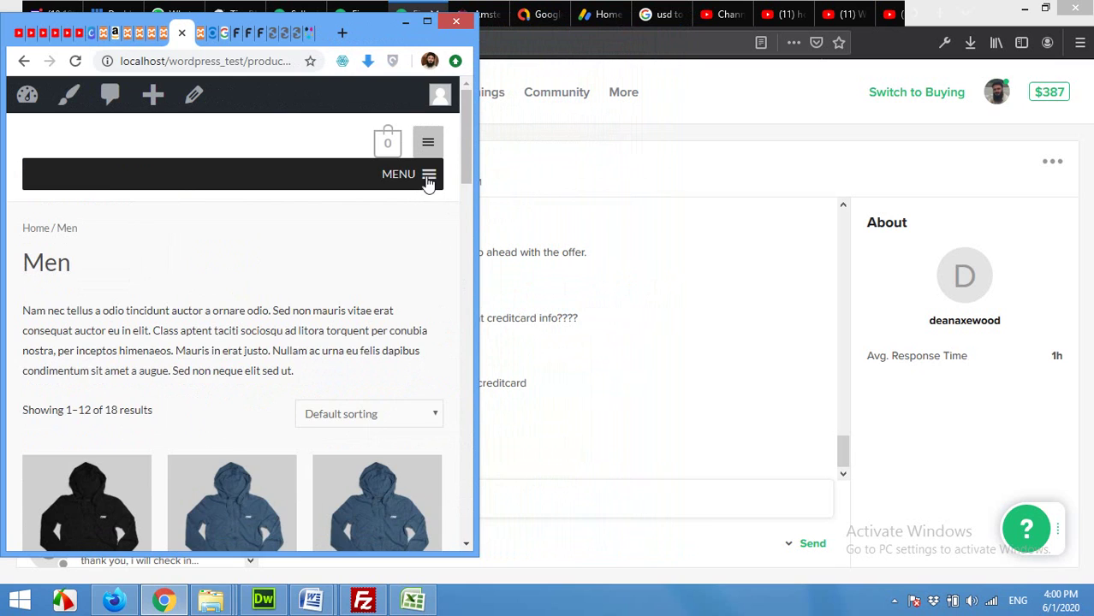
{"action": "left_click", "coordinate": [431, 180]}
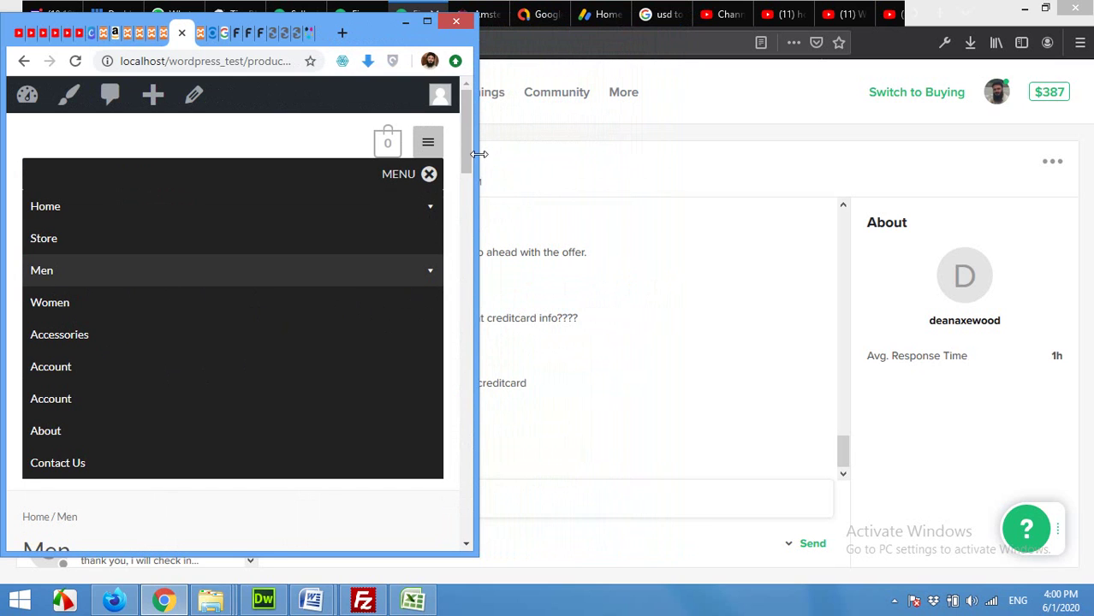
{"action": "left_click", "coordinate": [424, 23]}
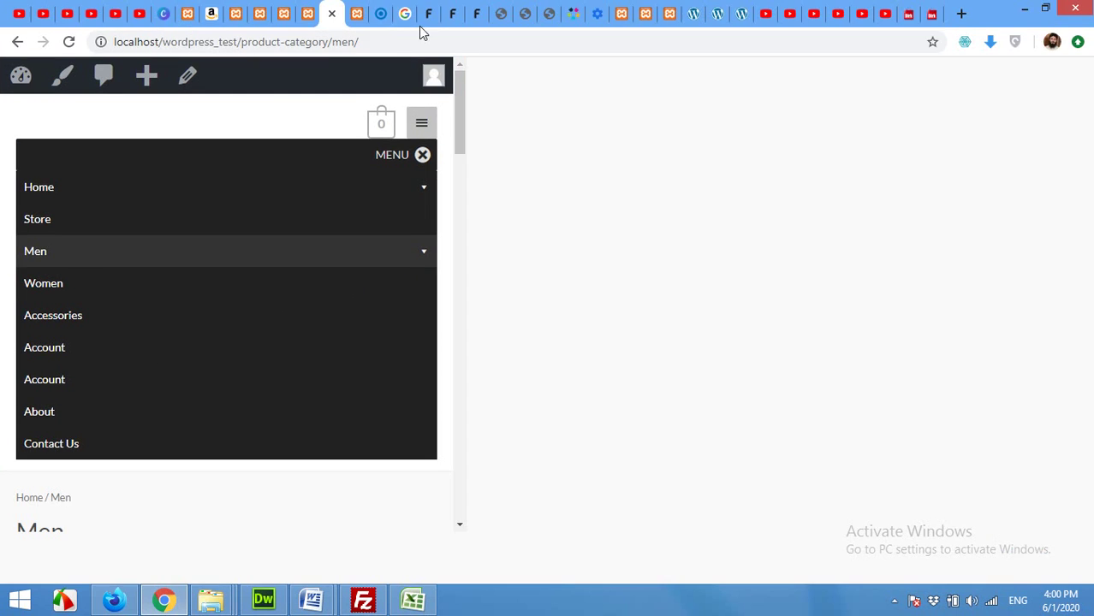
In the theme editor, drag the TOGGLE block to the left section of the mobile toggle bar
{"action": "left_click", "coordinate": [308, 14]}
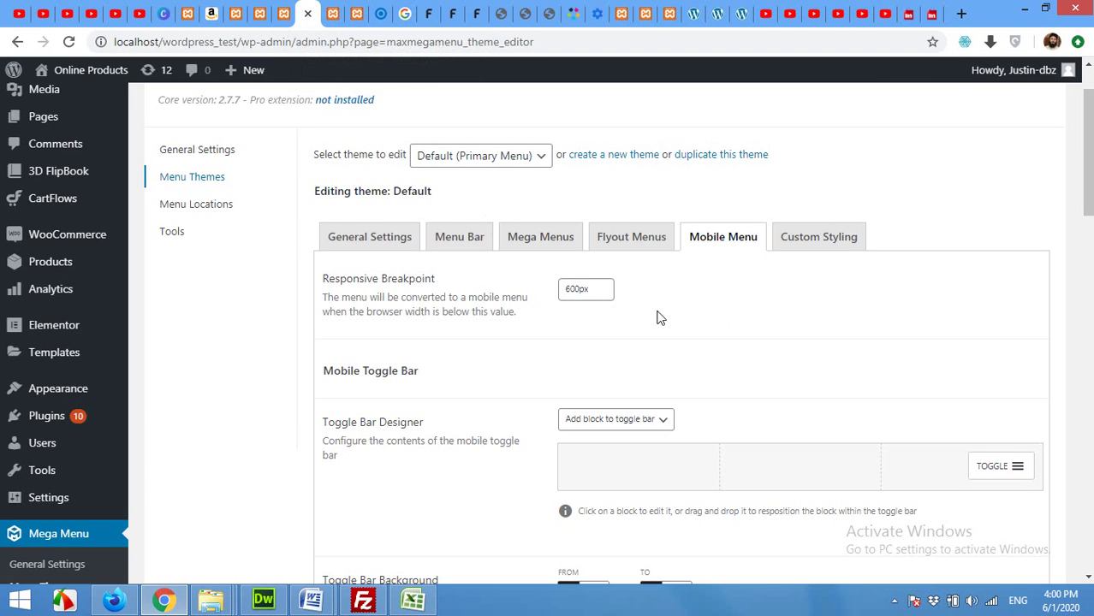
{"action": "left_click_drag", "start_coordinate": [570, 291], "coordinate": [564, 320]}
{"action": "scroll", "coordinate": [576, 323], "scroll_direction": "down", "scroll_amount": 5}
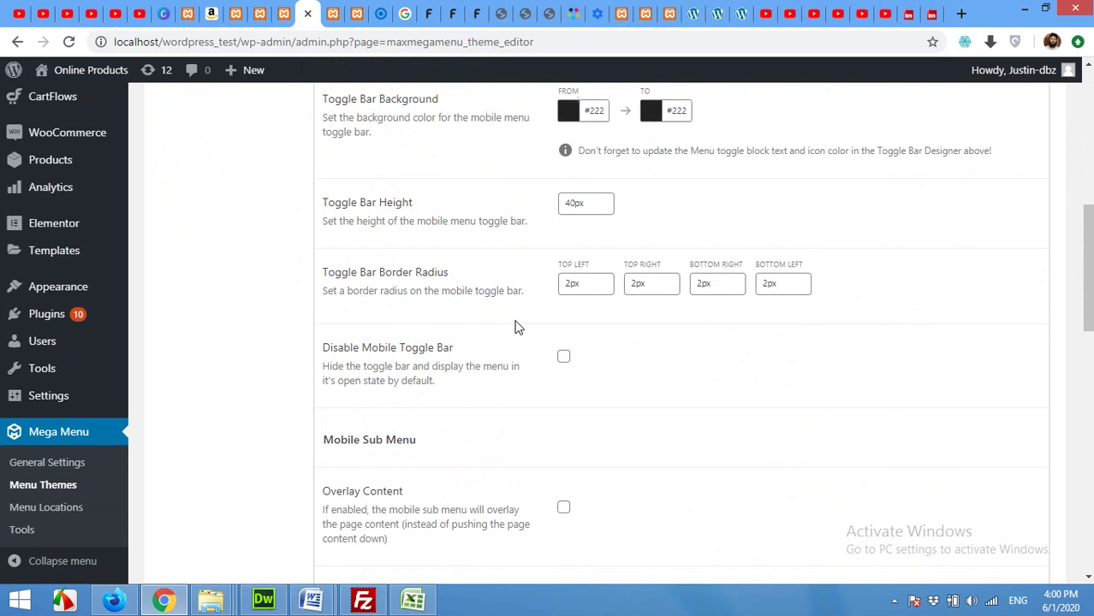
{"action": "scroll", "coordinate": [522, 308], "scroll_direction": "up", "scroll_amount": 4}
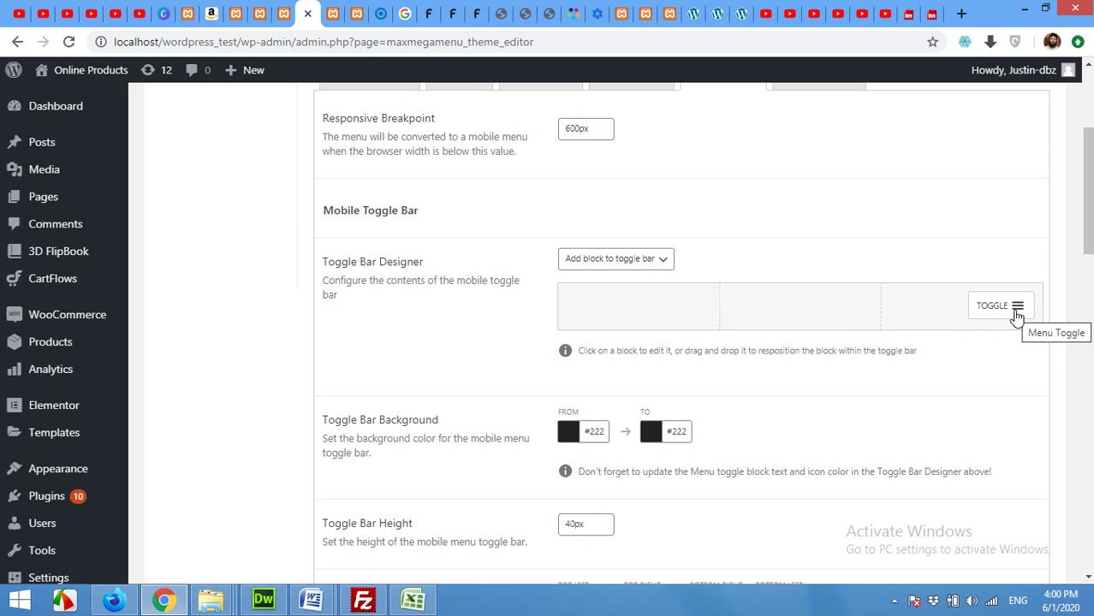
{"action": "left_click_drag", "start_coordinate": [1021, 312], "coordinate": [648, 315]}
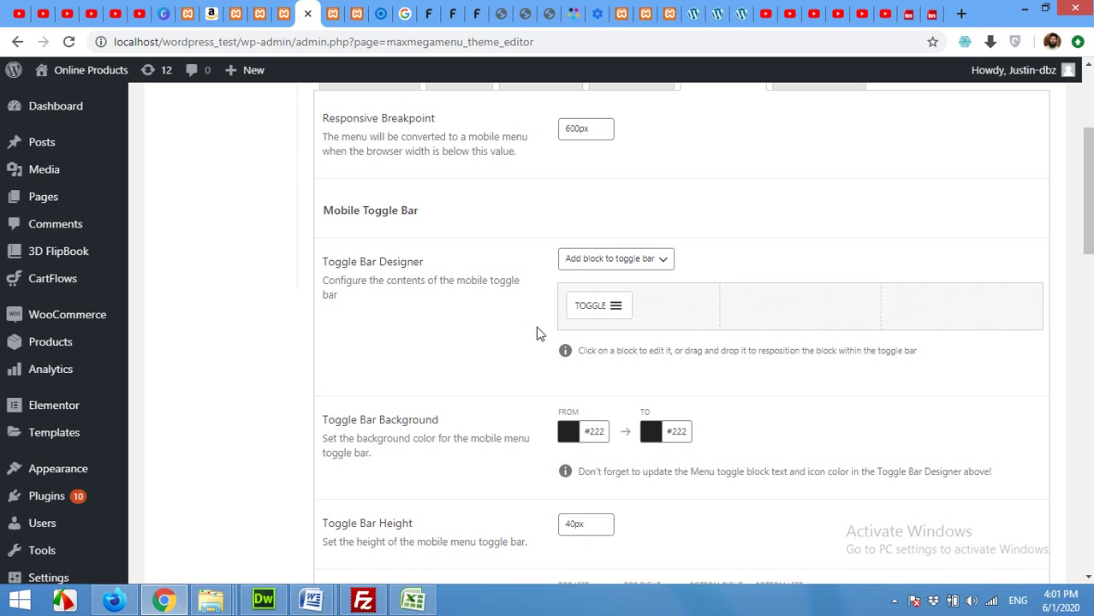
Save the theme changes and return to the shop's Men category page
{"action": "scroll", "coordinate": [469, 363], "scroll_direction": "down", "scroll_amount": 6}
{"action": "scroll", "coordinate": [471, 370], "scroll_direction": "down", "scroll_amount": 10}
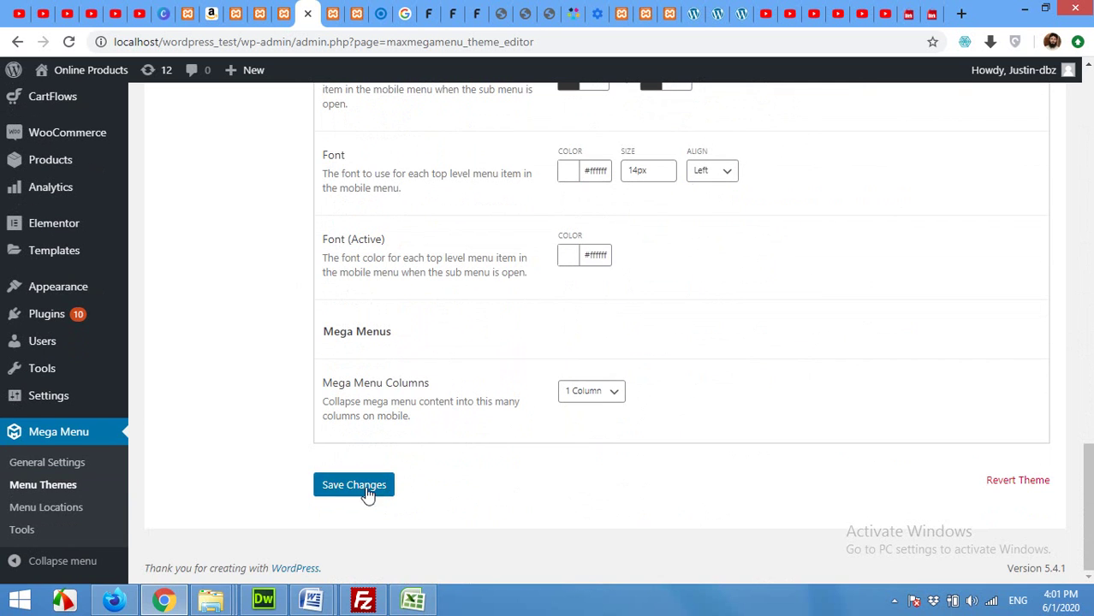
{"action": "left_click", "coordinate": [367, 487]}
{"action": "scroll", "coordinate": [813, 415], "scroll_direction": "up", "scroll_amount": 10}
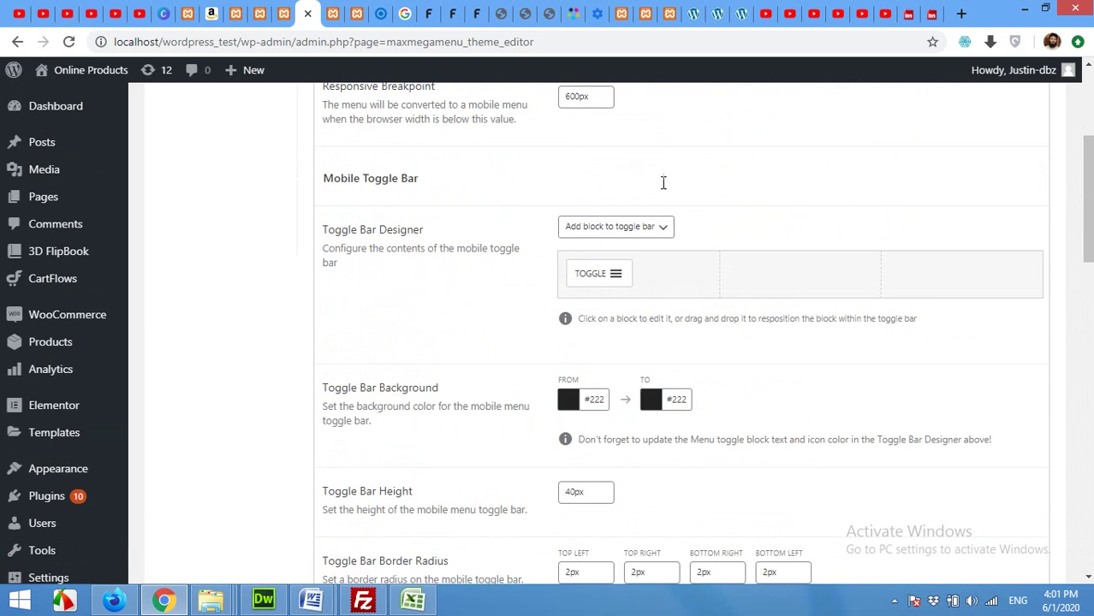
{"action": "left_click", "coordinate": [329, 12]}
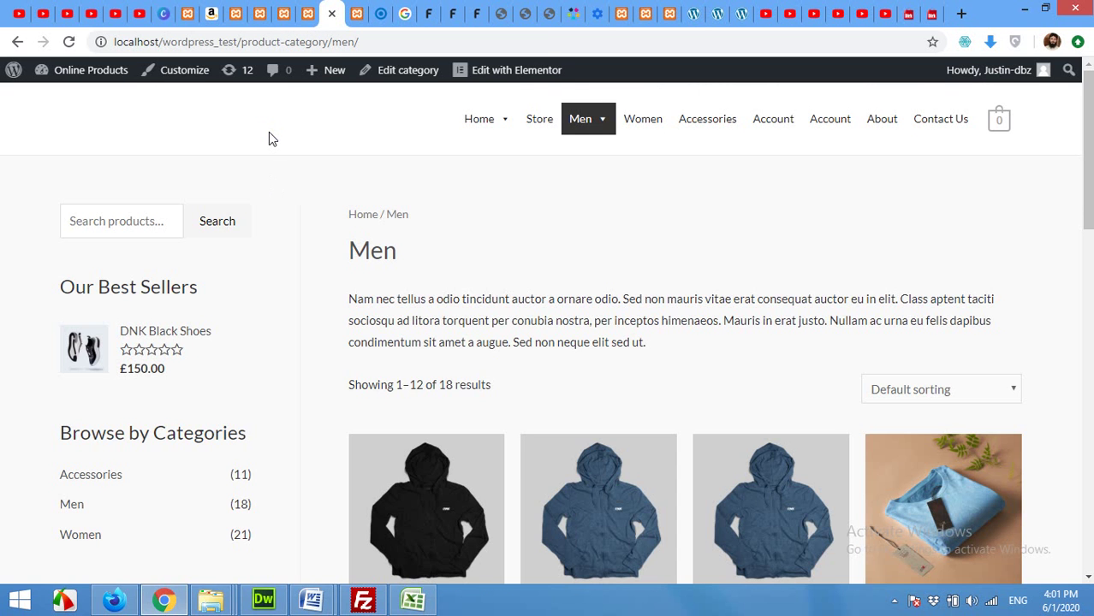
Reload the Men page and check in a small window that the toggle sits left, then return to the theme editor
{"action": "left_click", "coordinate": [69, 41]}
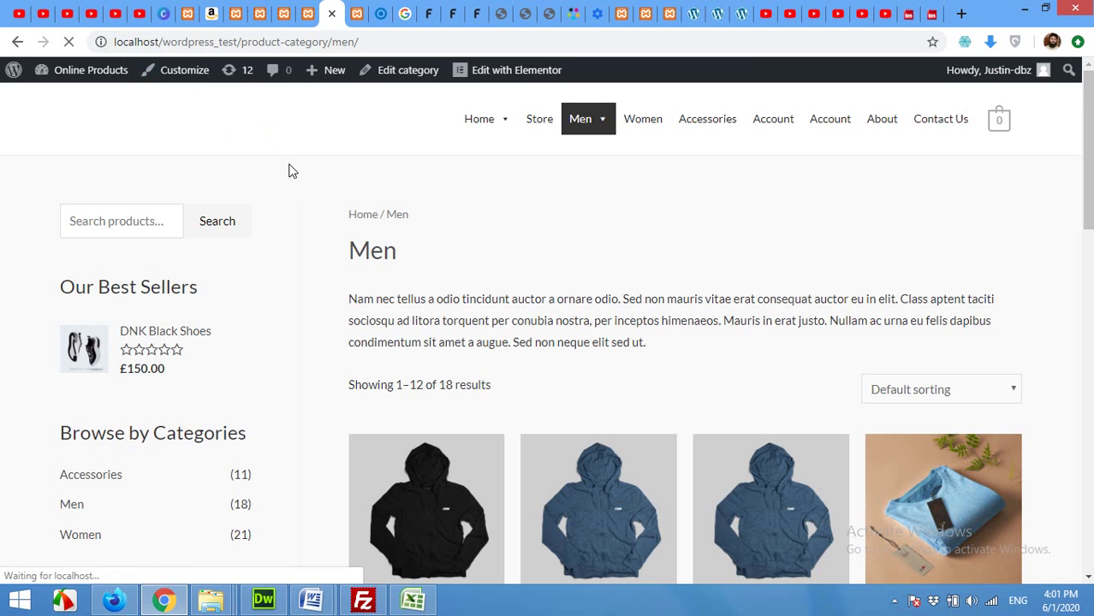
{"action": "left_click", "coordinate": [1045, 8]}
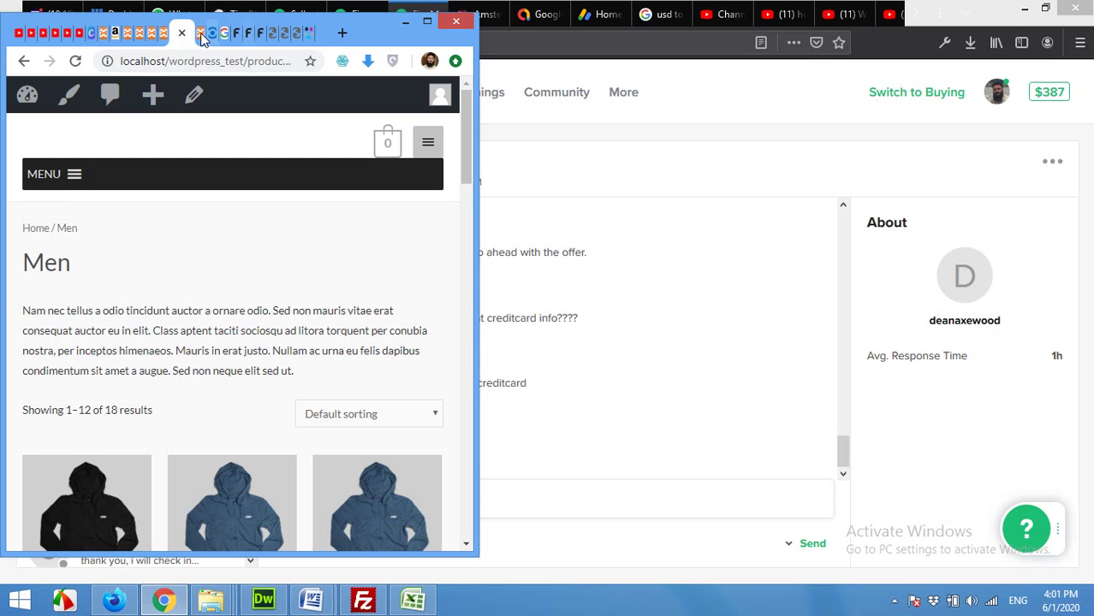
{"action": "left_click", "coordinate": [427, 20]}
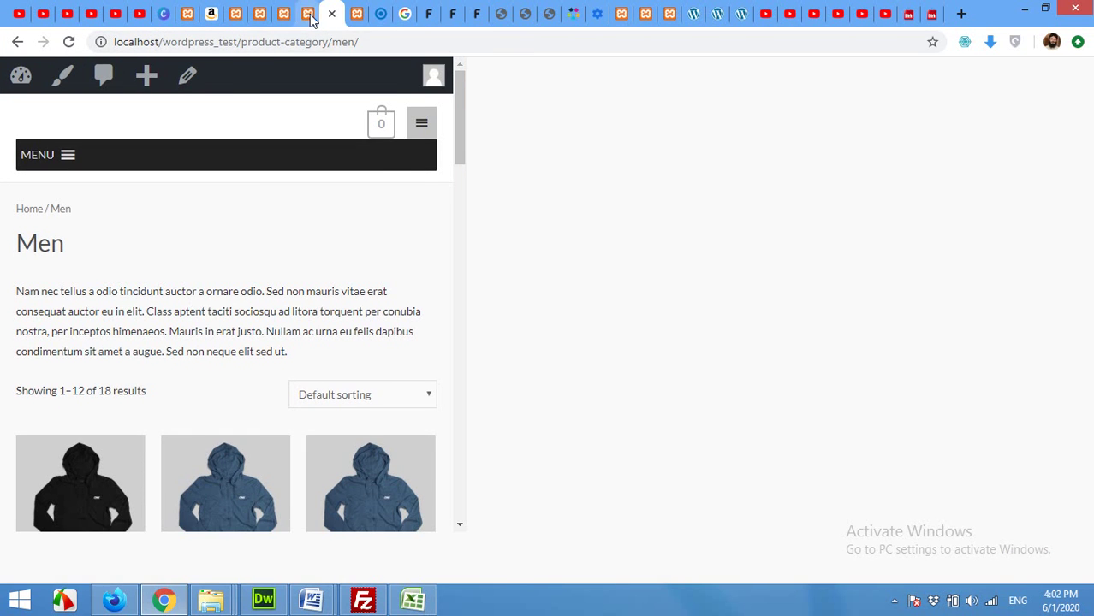
{"action": "left_click", "coordinate": [311, 19]}
{"action": "scroll", "coordinate": [779, 238], "scroll_direction": "up", "scroll_amount": 3}
Change the toggle block's Closed Text from MENU to 'Expand' and its Open Text to 'Collapse'
{"action": "scroll", "coordinate": [759, 276], "scroll_direction": "down", "scroll_amount": 4}
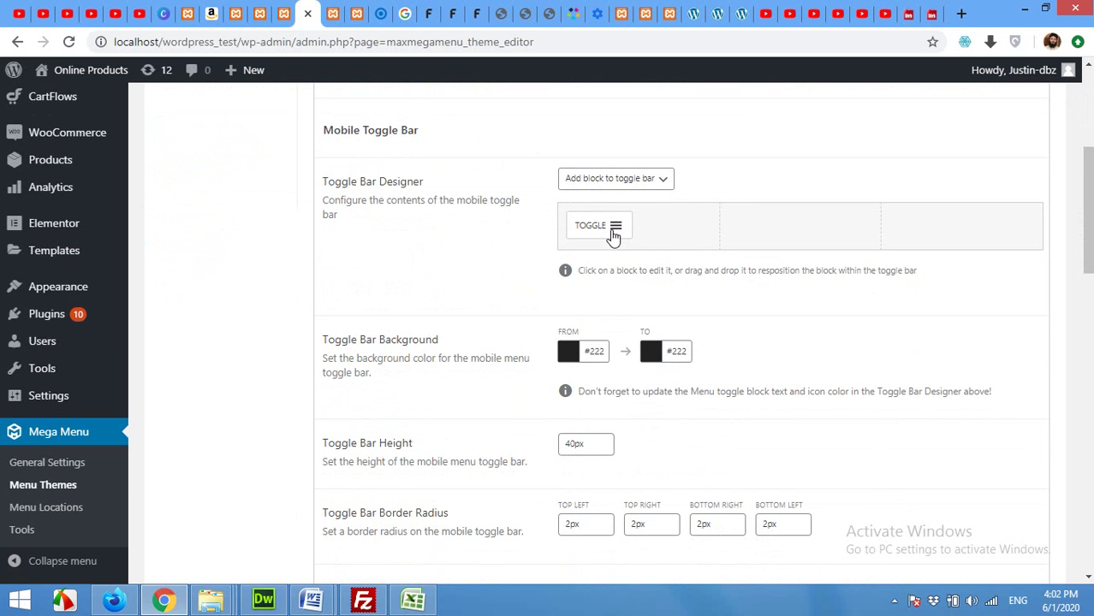
{"action": "left_click", "coordinate": [615, 229]}
{"action": "left_click_drag", "start_coordinate": [730, 289], "coordinate": [693, 293]}
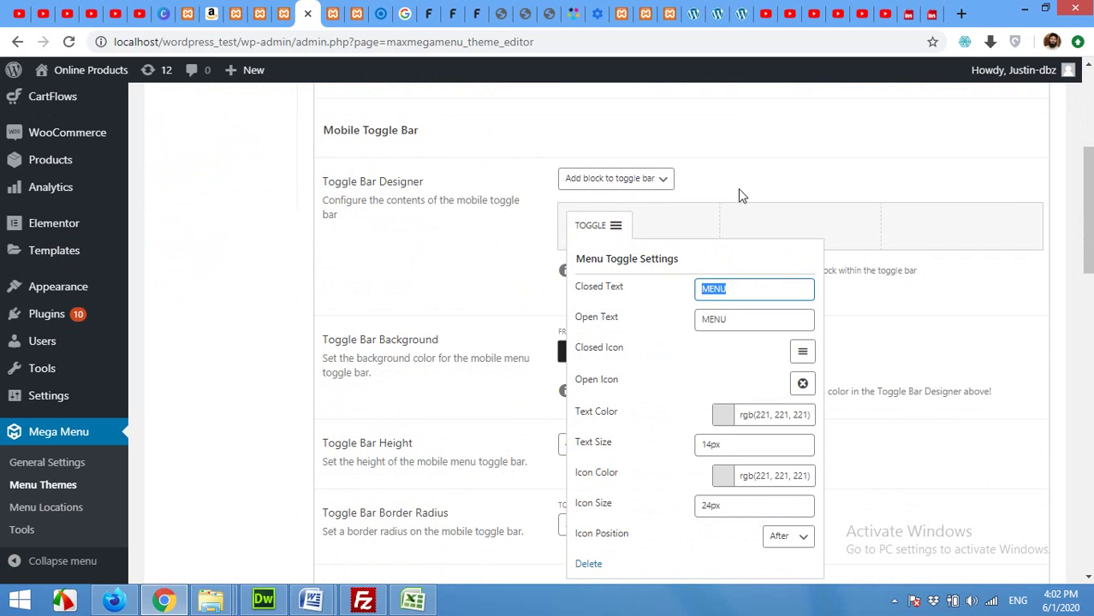
{"action": "type", "text": "Expand"}
{"action": "left_click", "coordinate": [706, 322]}
{"action": "double_click", "coordinate": [706, 322]}
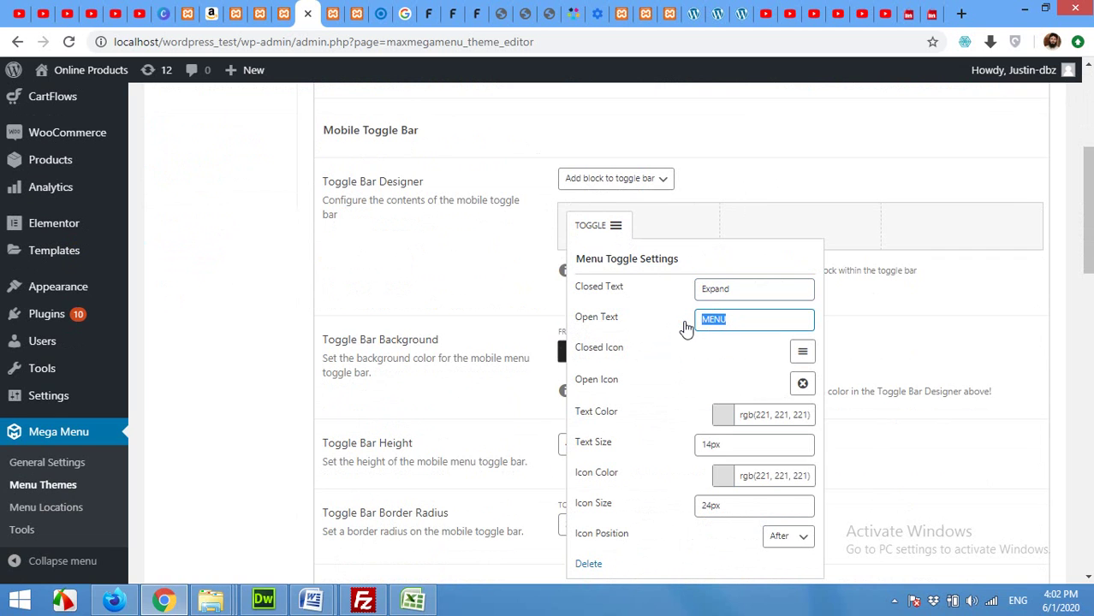
{"action": "type", "text": "Collapse"}
Reopen the toggle block settings to review them and scroll down to the Save Changes button
{"action": "left_click", "coordinate": [606, 221]}
{"action": "left_click", "coordinate": [616, 235]}
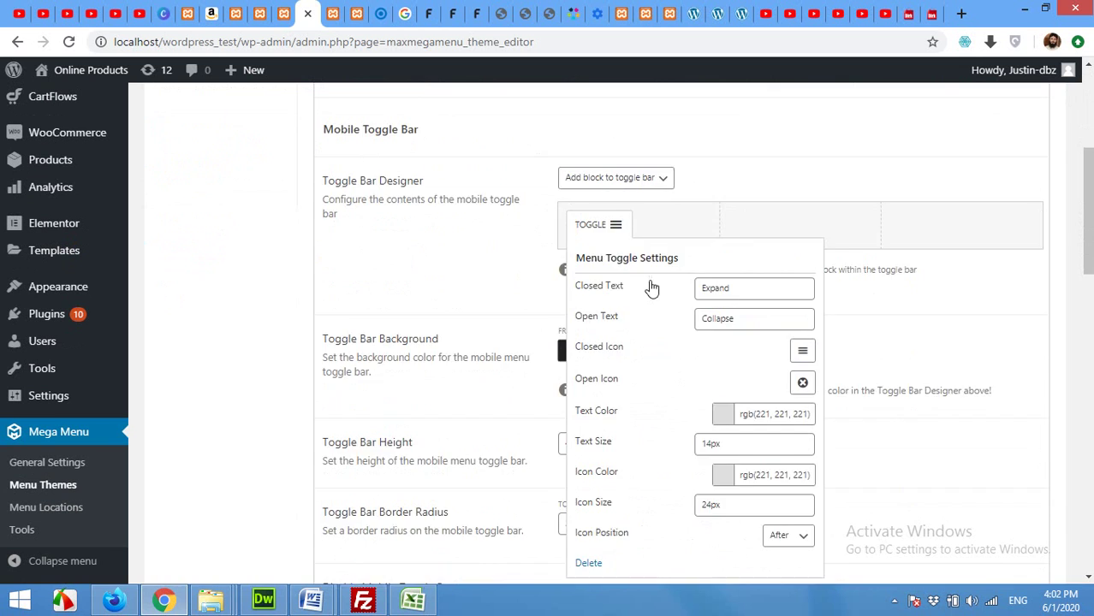
{"action": "scroll", "coordinate": [637, 291], "scroll_direction": "down", "scroll_amount": 3}
{"action": "scroll", "coordinate": [354, 507], "scroll_direction": "down", "scroll_amount": 9}
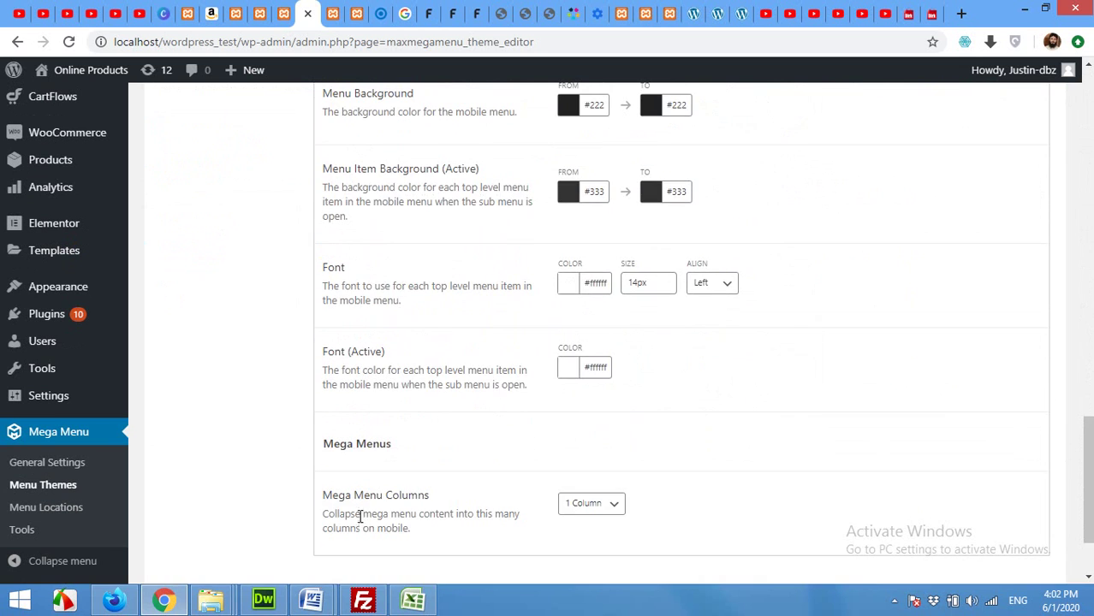
{"action": "scroll", "coordinate": [420, 432], "scroll_direction": "up", "scroll_amount": 3}
{"action": "scroll", "coordinate": [419, 432], "scroll_direction": "up", "scroll_amount": 6}
{"action": "scroll", "coordinate": [602, 416], "scroll_direction": "down", "scroll_amount": 2}
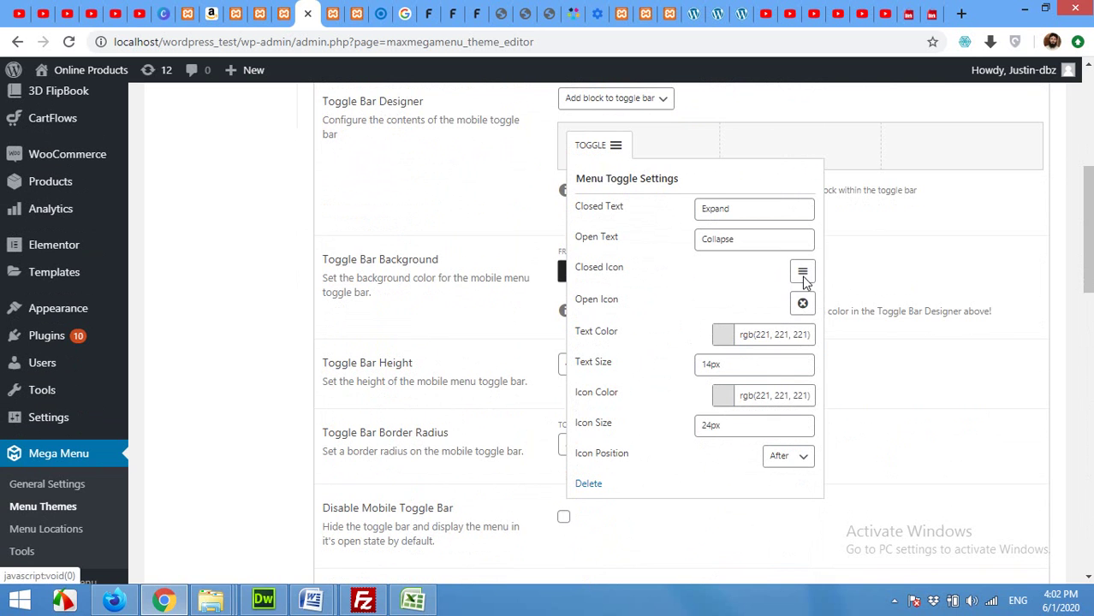
{"action": "scroll", "coordinate": [532, 457], "scroll_direction": "down", "scroll_amount": 3}
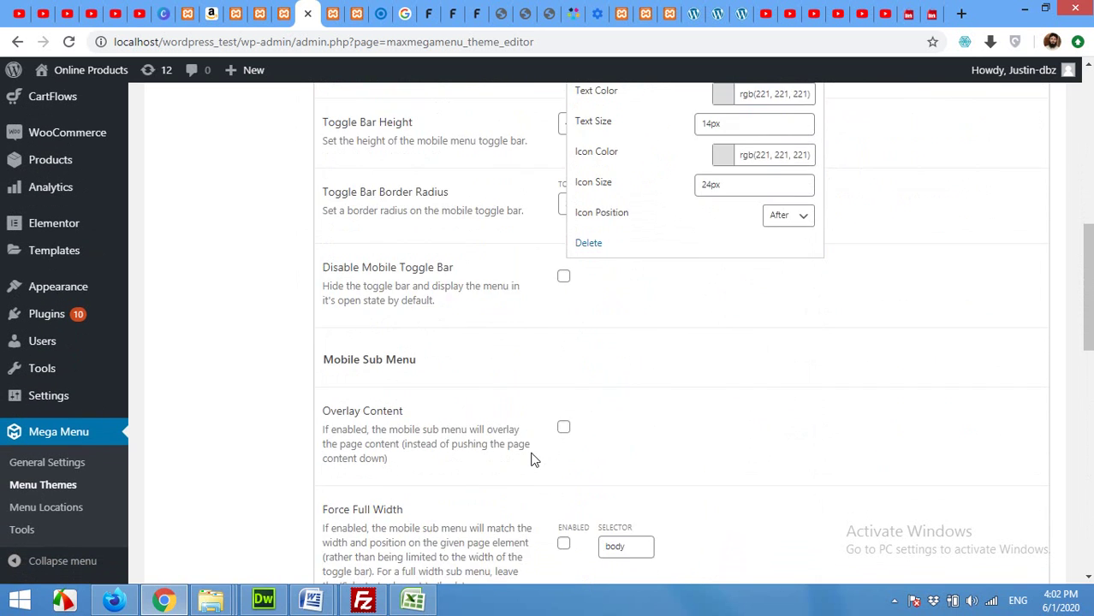
{"action": "scroll", "coordinate": [637, 407], "scroll_direction": "up", "scroll_amount": 2}
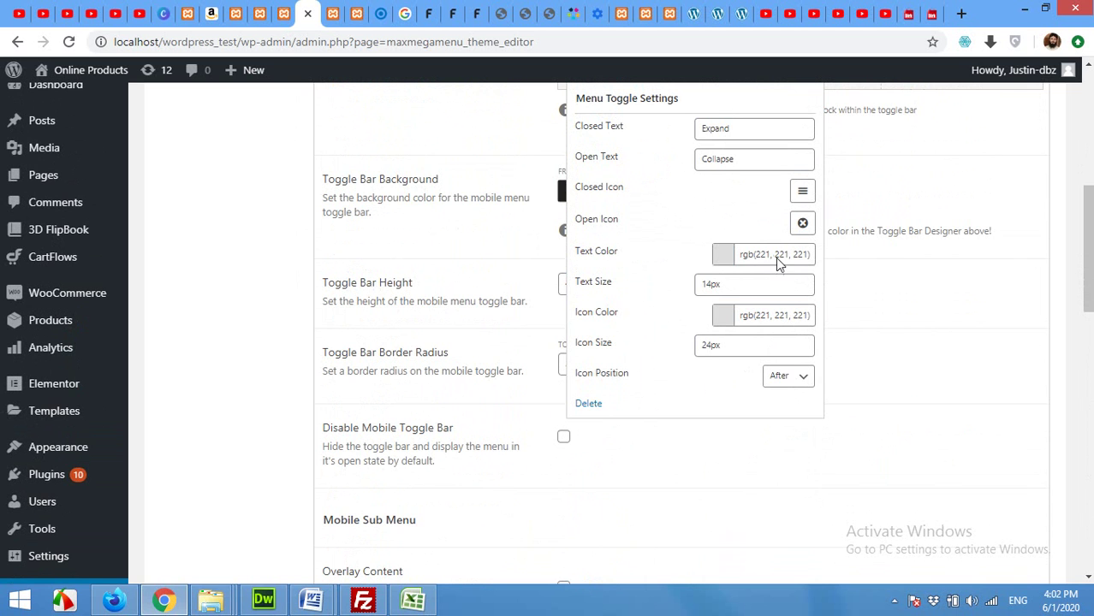
{"action": "scroll", "coordinate": [649, 393], "scroll_direction": "down", "scroll_amount": 10}
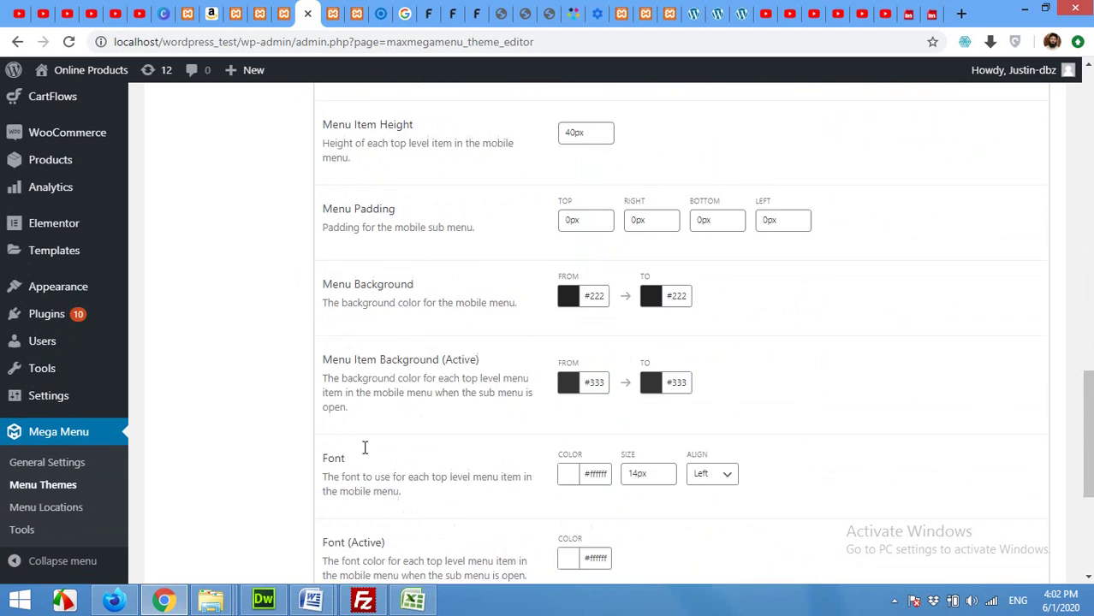
{"action": "scroll", "coordinate": [366, 470], "scroll_direction": "down", "scroll_amount": 3}
Save the Expand/Collapse toggle texts and reload the Men page in a narrow mobile-width window
{"action": "left_click", "coordinate": [344, 482]}
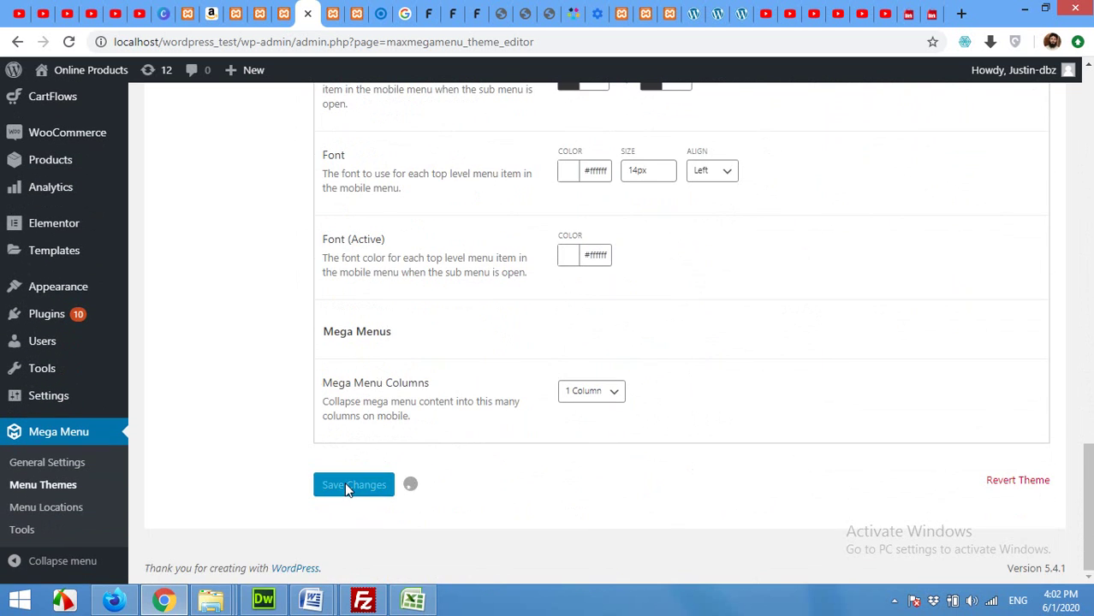
{"action": "left_click", "coordinate": [332, 13]}
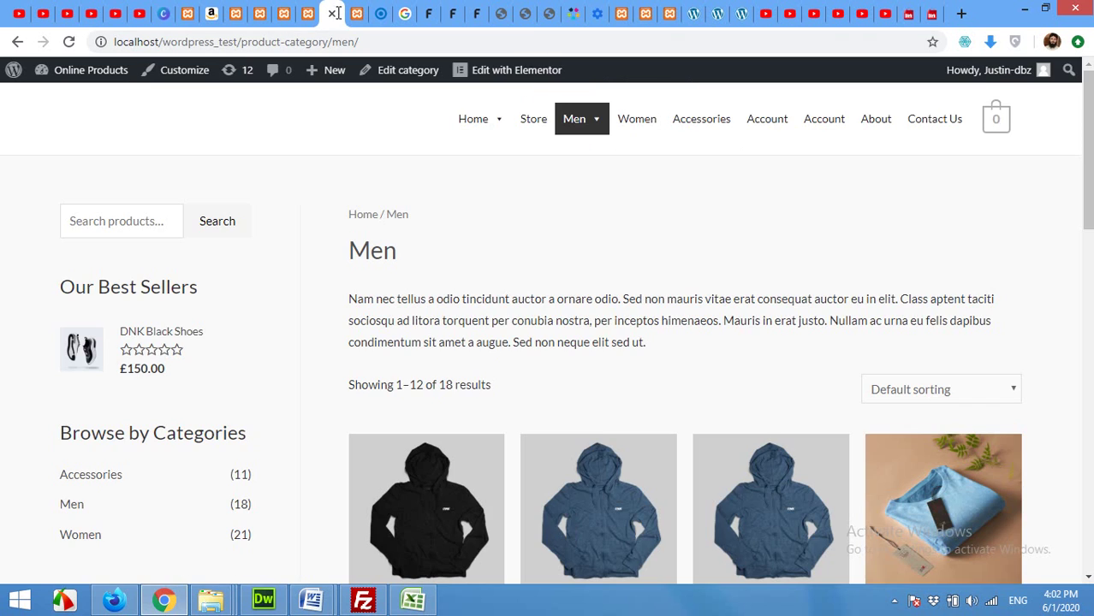
{"action": "left_click", "coordinate": [1042, 8]}
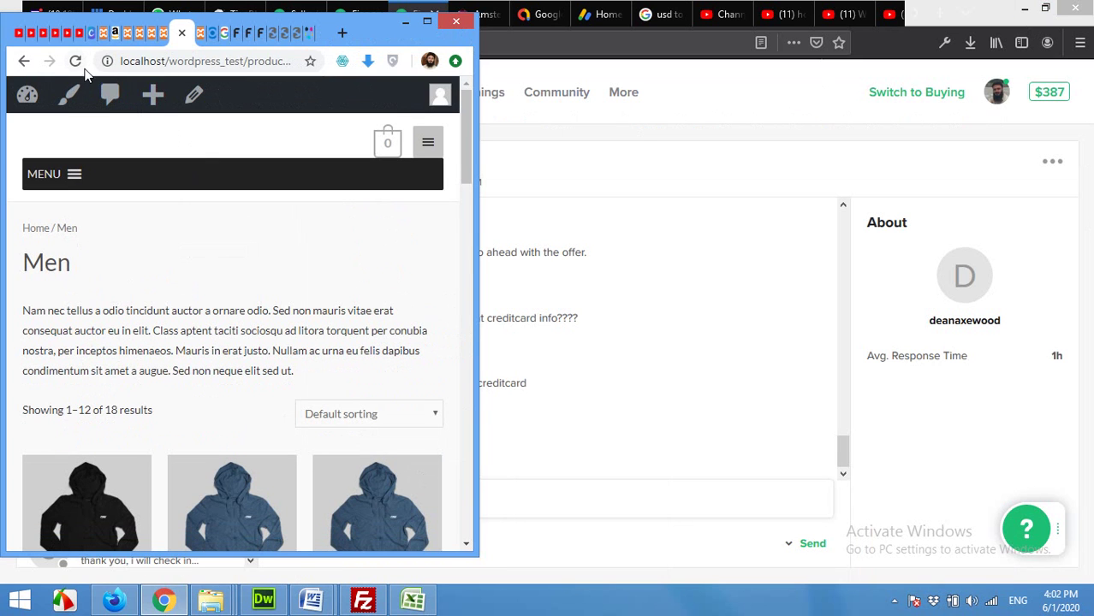
{"action": "left_click", "coordinate": [76, 62]}
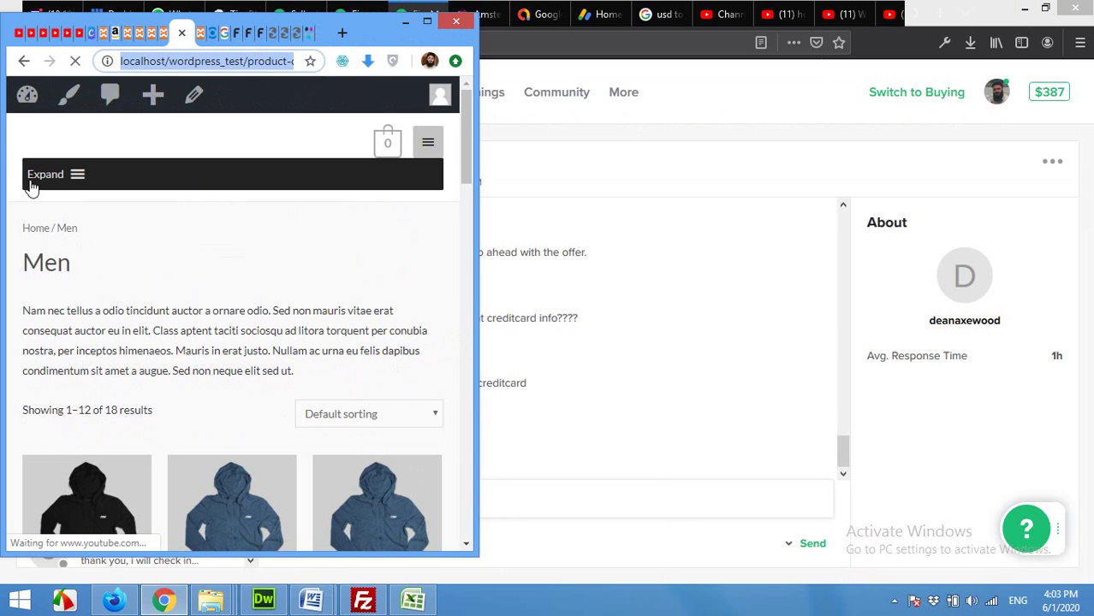
Open the mobile menu, expand Men's one-column mega menu showing Red Hoodie, then maximize Chrome
{"action": "left_click", "coordinate": [78, 179]}
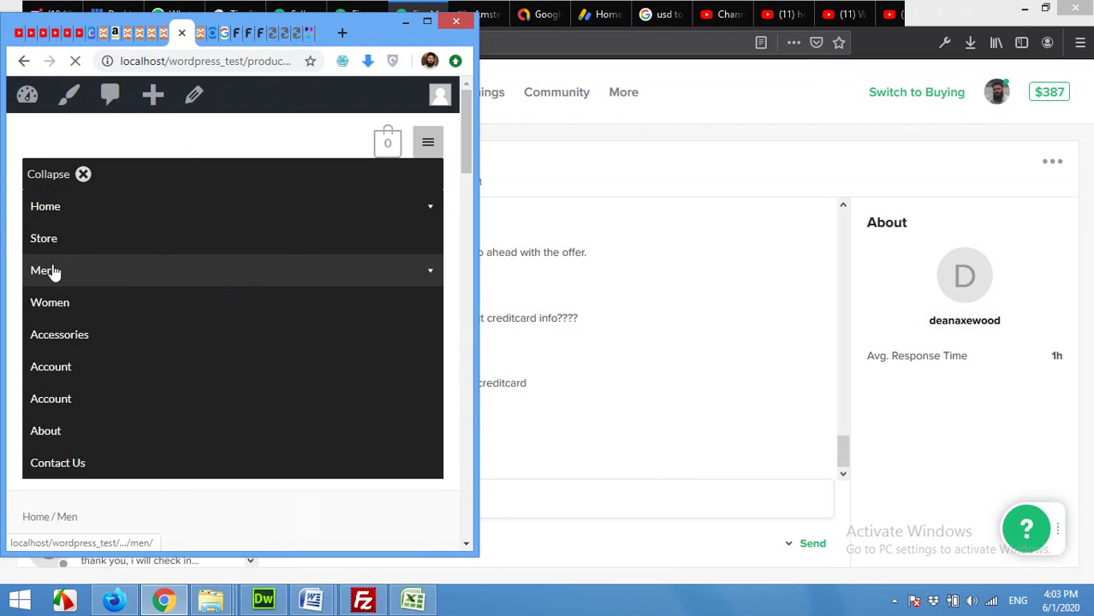
{"action": "left_click", "coordinate": [432, 274]}
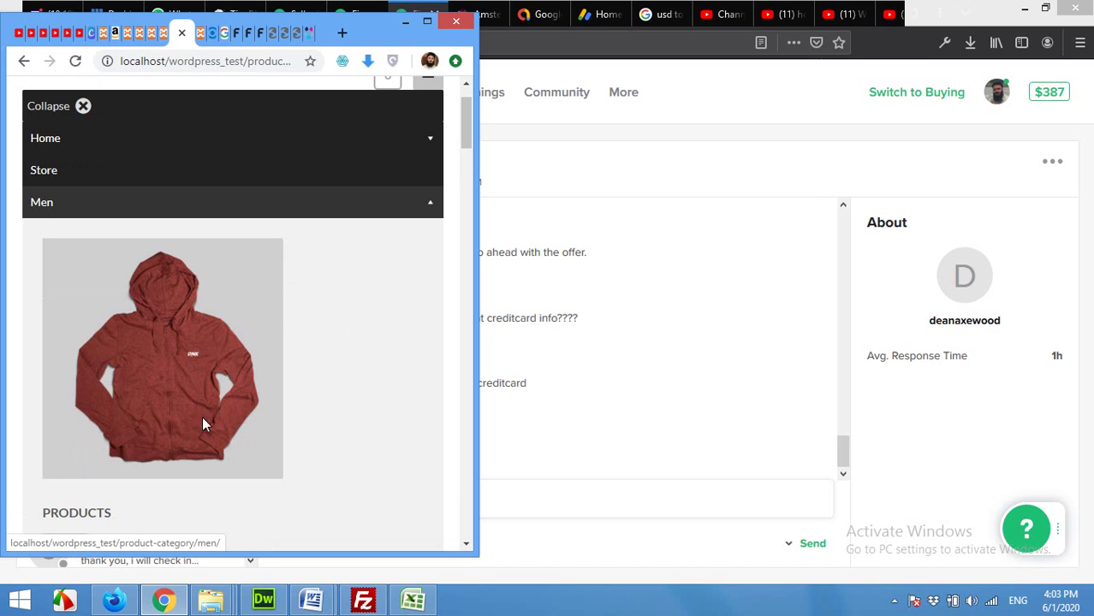
{"action": "left_click", "coordinate": [428, 24]}
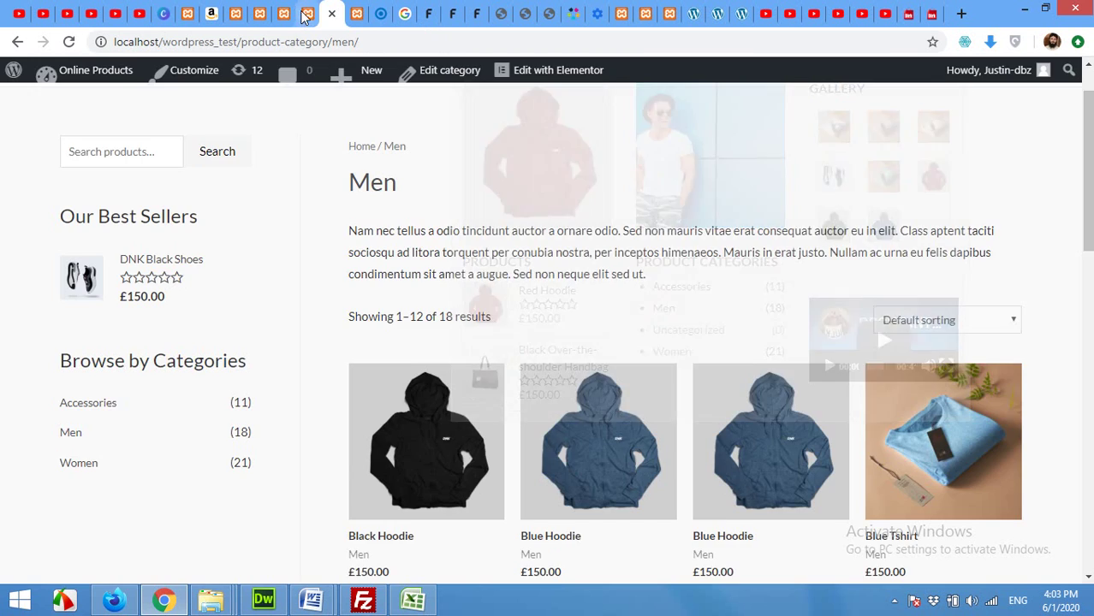
Back in the Mega Menu theme editor, close the toggle block's settings panel
{"action": "left_click", "coordinate": [305, 13]}
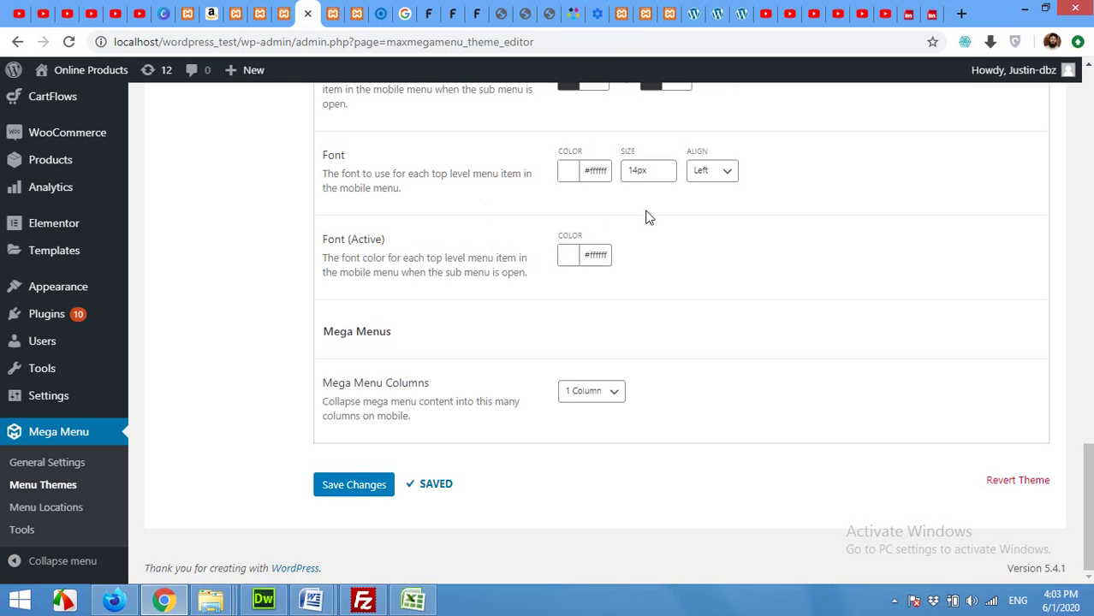
{"action": "scroll", "coordinate": [692, 311], "scroll_direction": "up", "scroll_amount": 12}
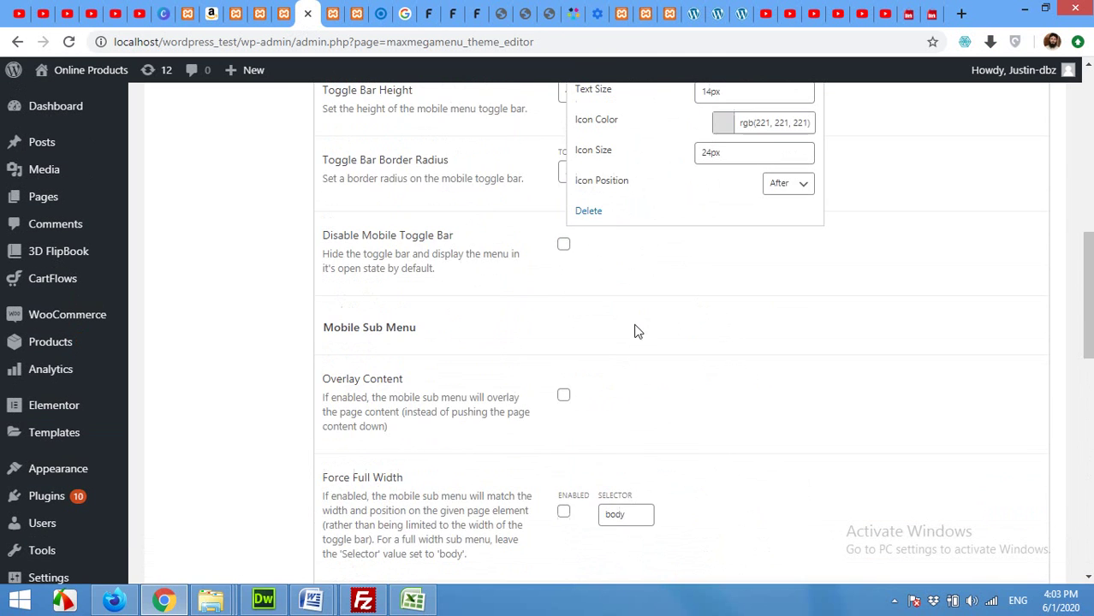
{"action": "scroll", "coordinate": [841, 332], "scroll_direction": "up", "scroll_amount": 3}
{"action": "scroll", "coordinate": [884, 290], "scroll_direction": "up", "scroll_amount": 2}
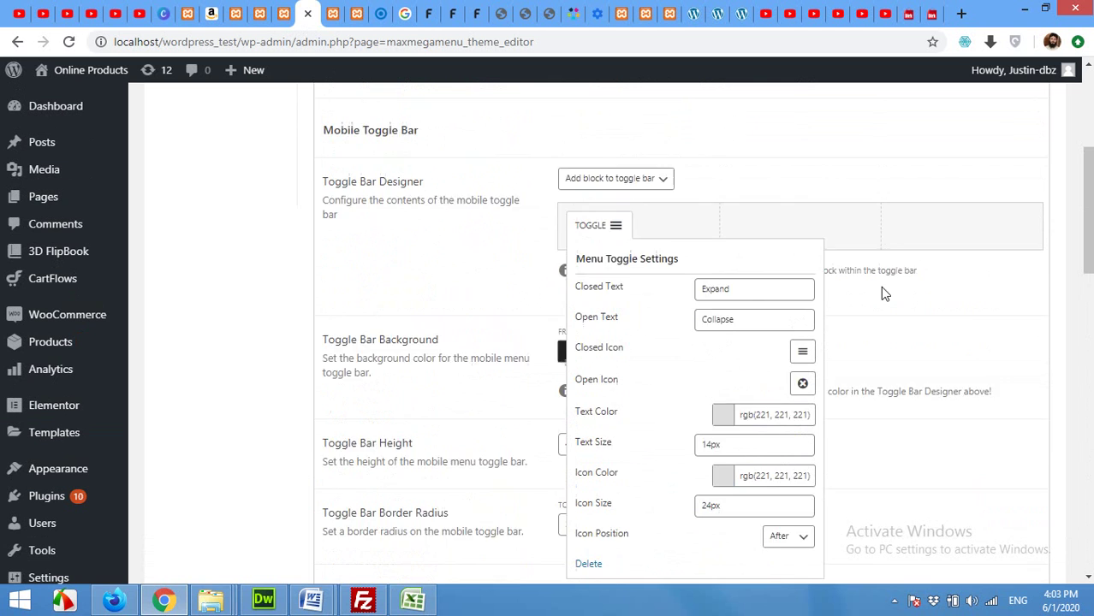
{"action": "left_click", "coordinate": [603, 274]}
{"action": "scroll", "coordinate": [540, 307], "scroll_direction": "up", "scroll_amount": 3}
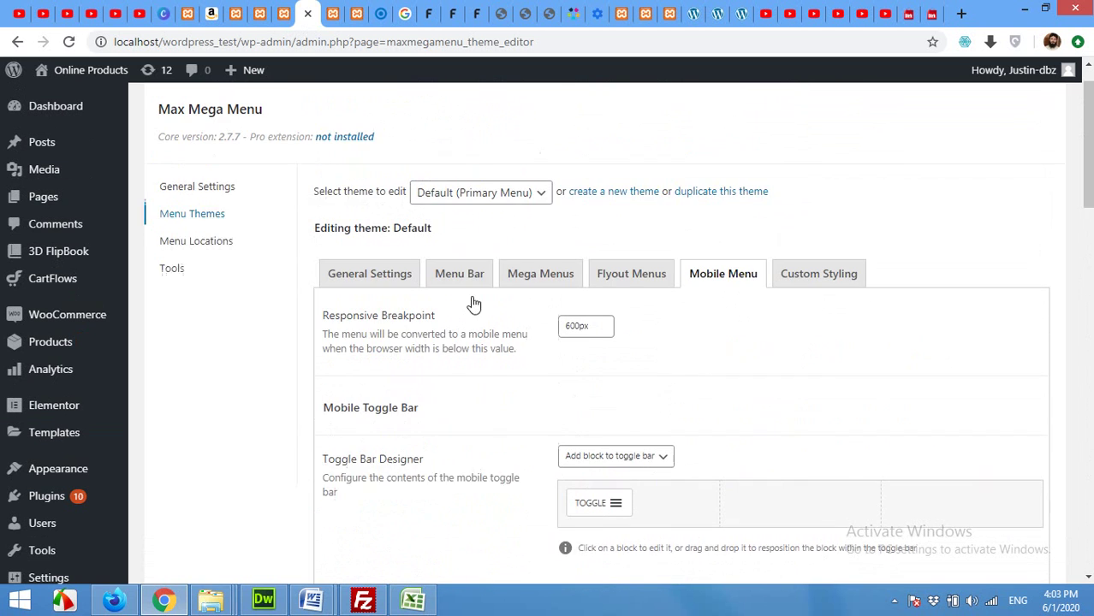
{"action": "scroll", "coordinate": [501, 375], "scroll_direction": "down", "scroll_amount": 15}
{"action": "scroll", "coordinate": [480, 364], "scroll_direction": "down", "scroll_amount": 5}
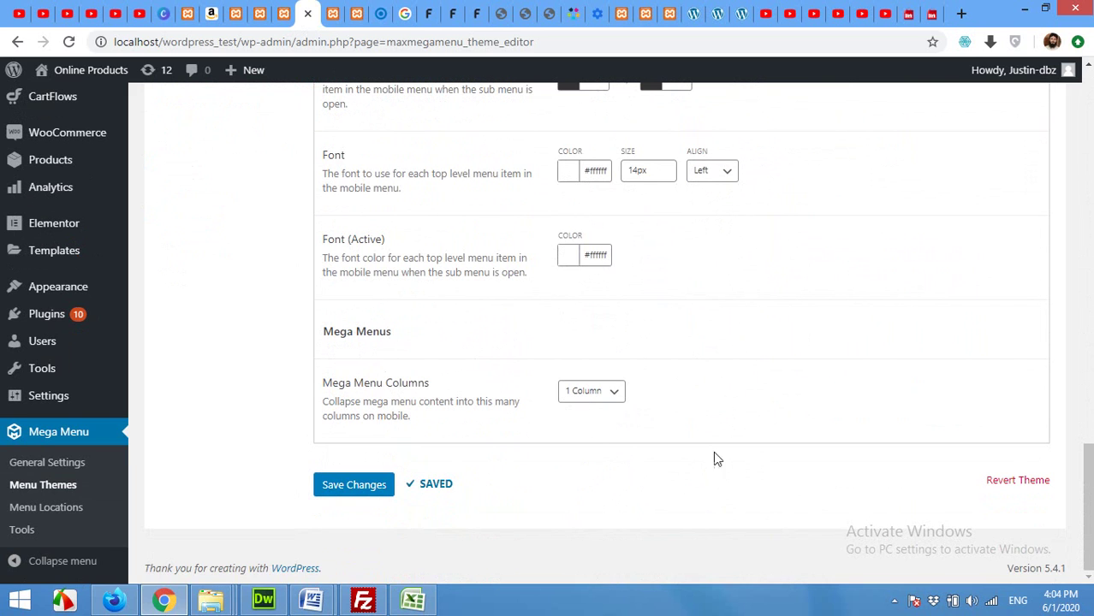
Set the mobile Mega Menu Columns to 2 Columns and save the theme
{"action": "left_click", "coordinate": [588, 394]}
{"action": "left_click", "coordinate": [583, 424]}
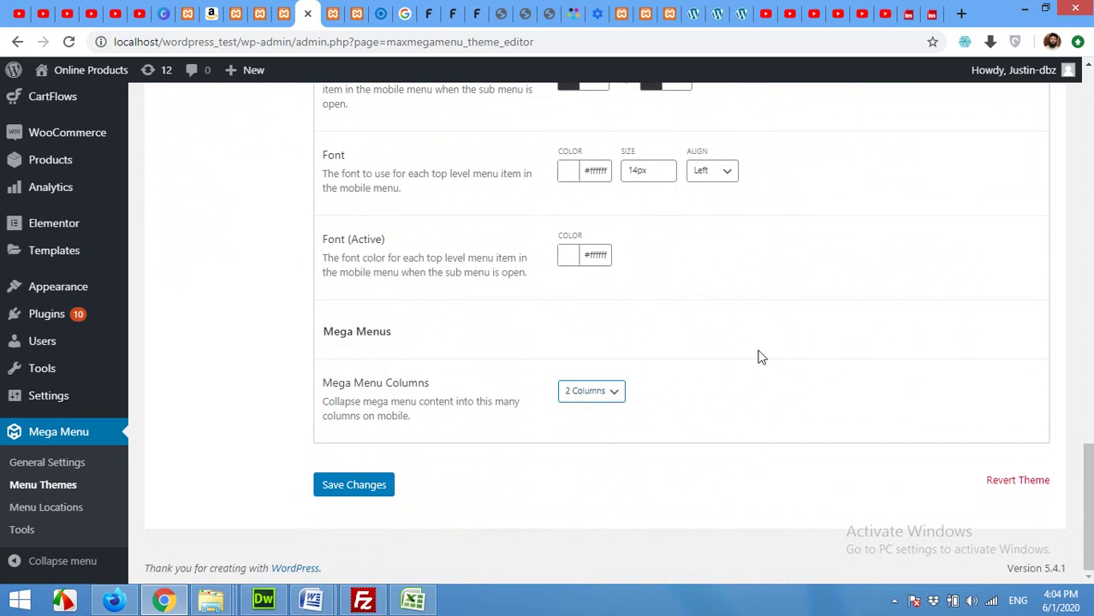
{"action": "left_click", "coordinate": [351, 488]}
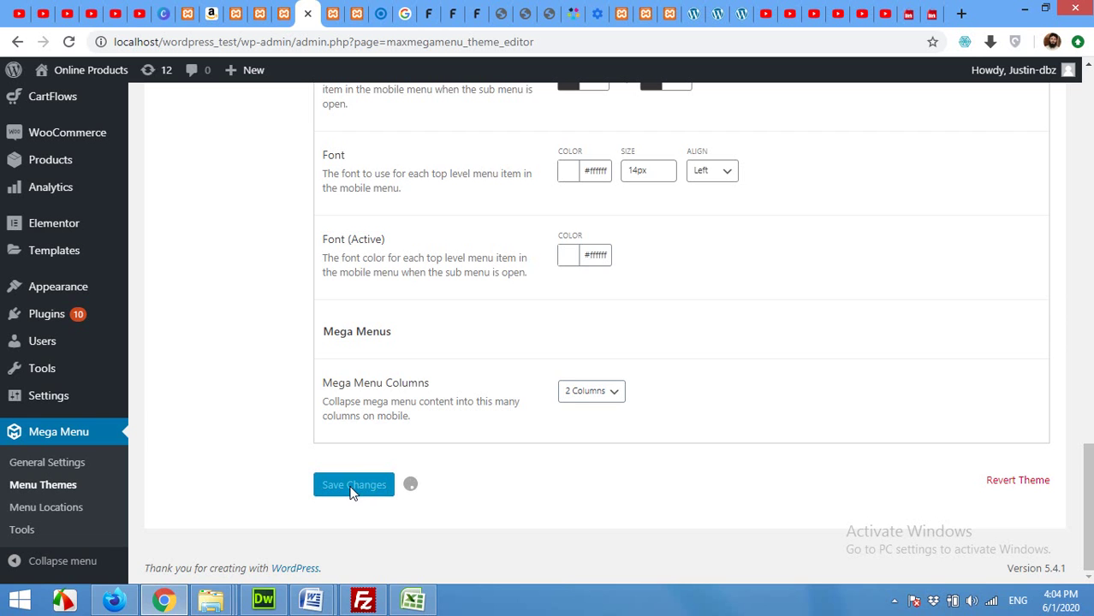
Reload the Men shop page in a browser window narrowed to mobile width
{"action": "left_click", "coordinate": [333, 12]}
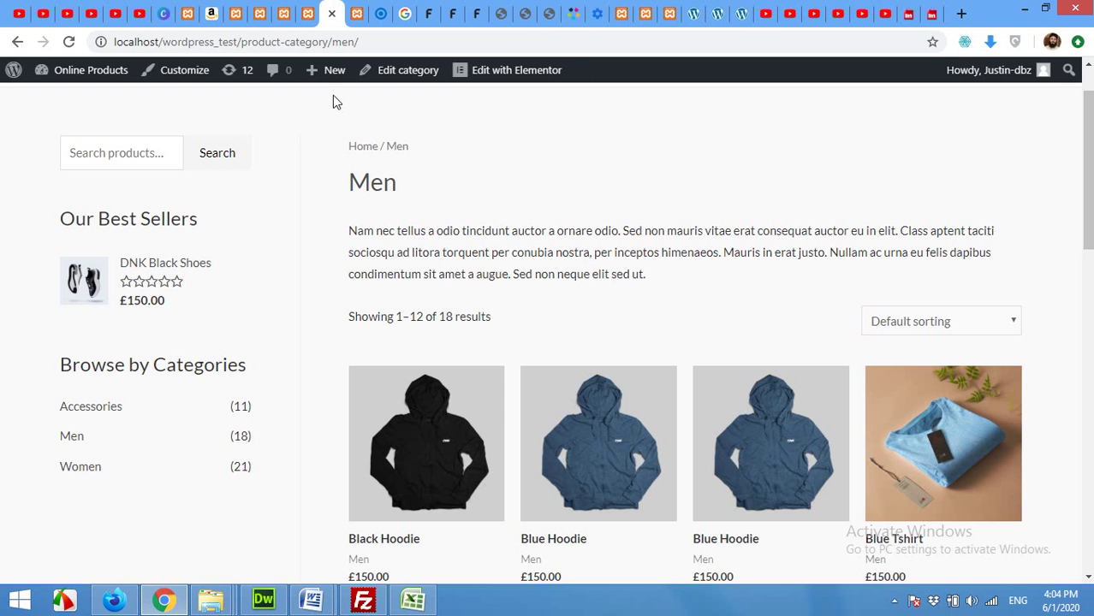
{"action": "left_click", "coordinate": [1046, 7]}
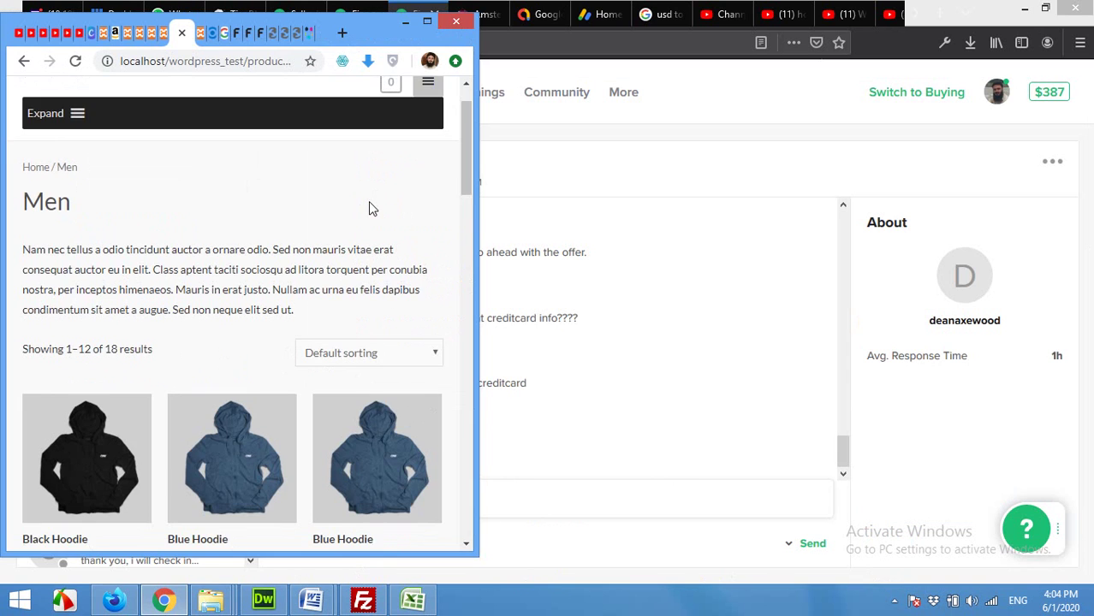
{"action": "left_click", "coordinate": [75, 62]}
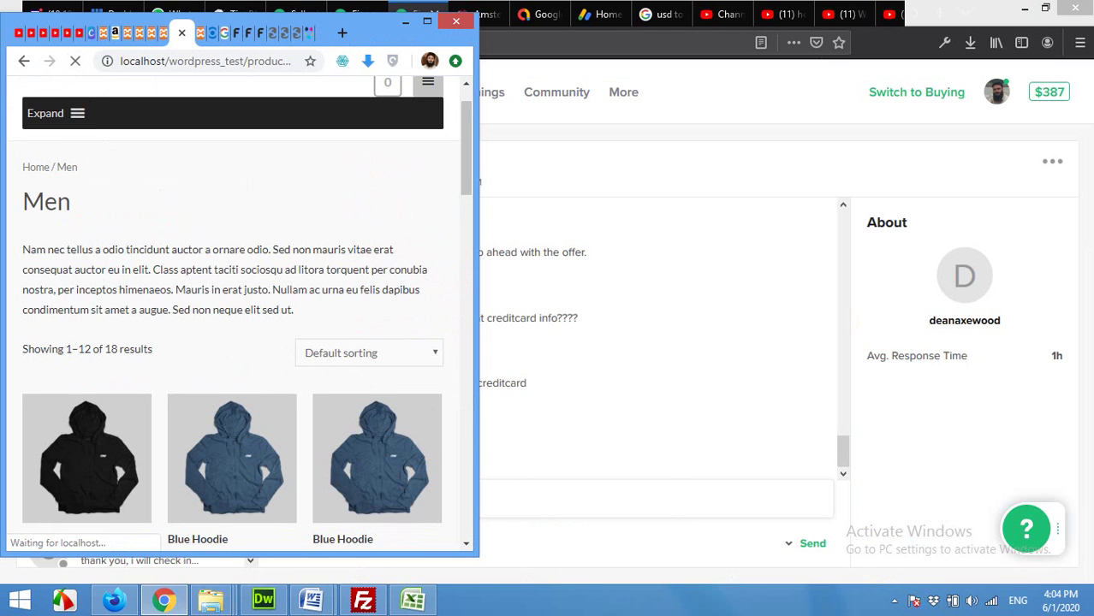
In the mobile menu, expand Men to verify its two-column layout, then collapse it and maximize the browser
{"action": "left_click", "coordinate": [79, 175]}
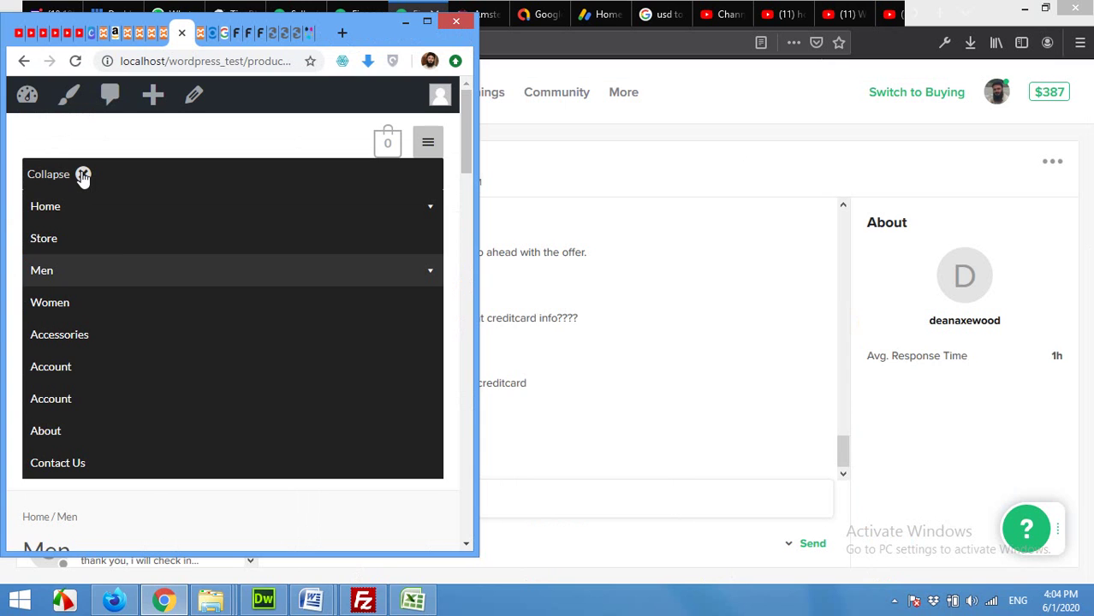
{"action": "left_click", "coordinate": [430, 274]}
{"action": "scroll", "coordinate": [181, 386], "scroll_direction": "down", "scroll_amount": 8}
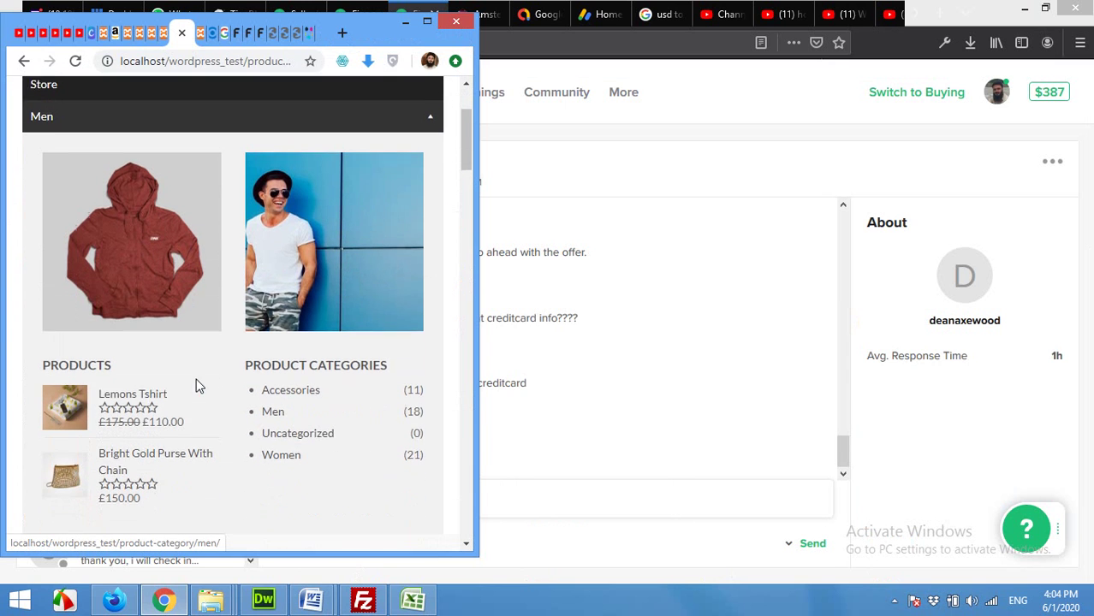
{"action": "scroll", "coordinate": [317, 368], "scroll_direction": "up", "scroll_amount": 2}
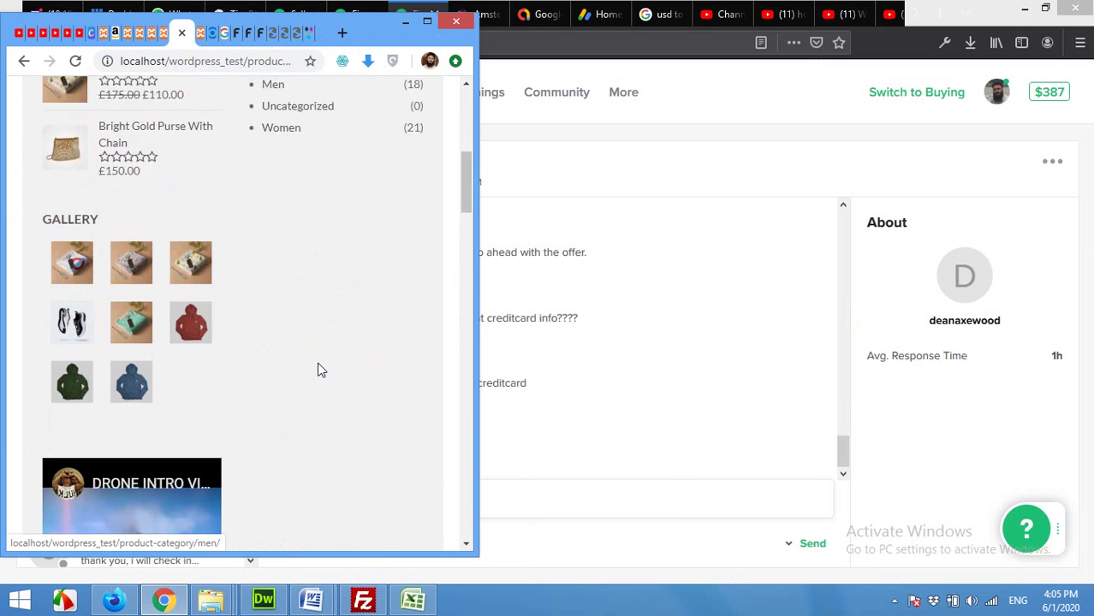
{"action": "scroll", "coordinate": [317, 368], "scroll_direction": "down", "scroll_amount": 5}
{"action": "scroll", "coordinate": [316, 368], "scroll_direction": "up", "scroll_amount": 4}
{"action": "scroll", "coordinate": [316, 368], "scroll_direction": "up", "scroll_amount": 6}
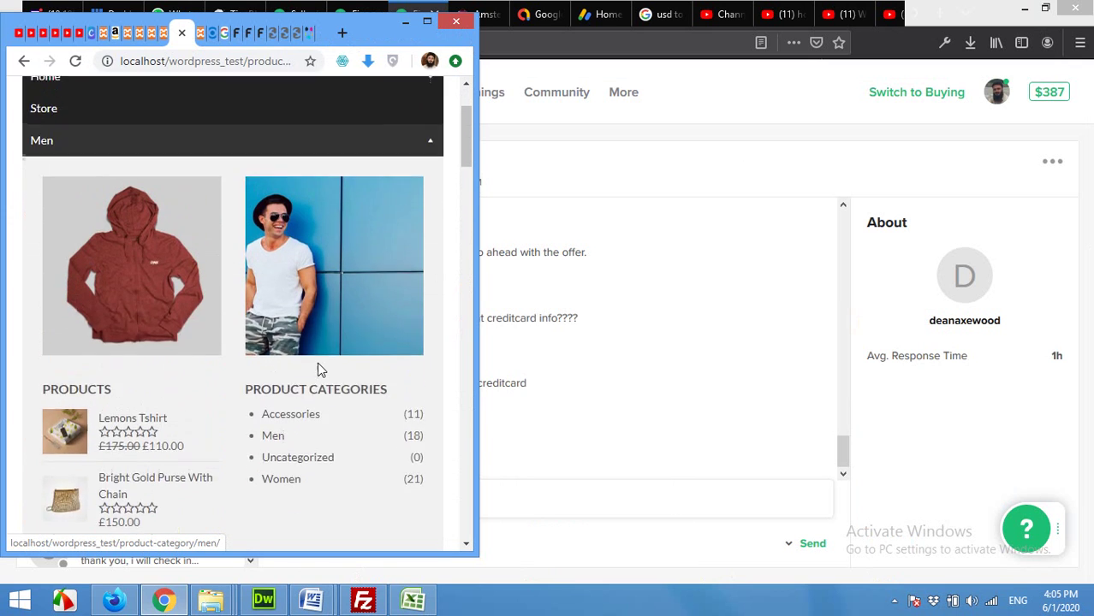
{"action": "scroll", "coordinate": [298, 386], "scroll_direction": "down", "scroll_amount": 1}
{"action": "scroll", "coordinate": [299, 385], "scroll_direction": "up", "scroll_amount": 2}
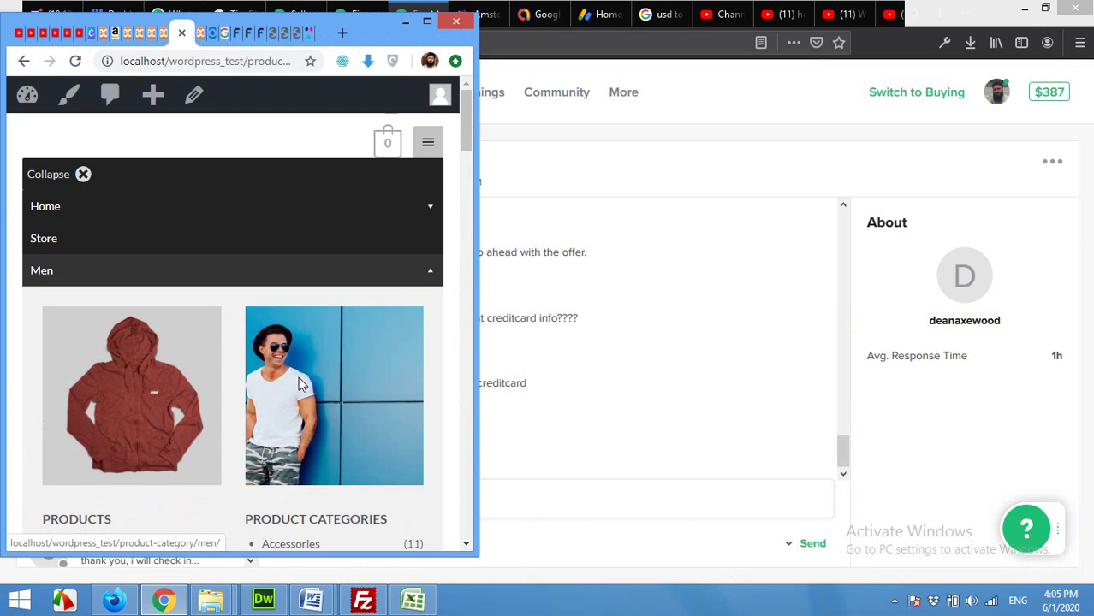
{"action": "left_click", "coordinate": [431, 272]}
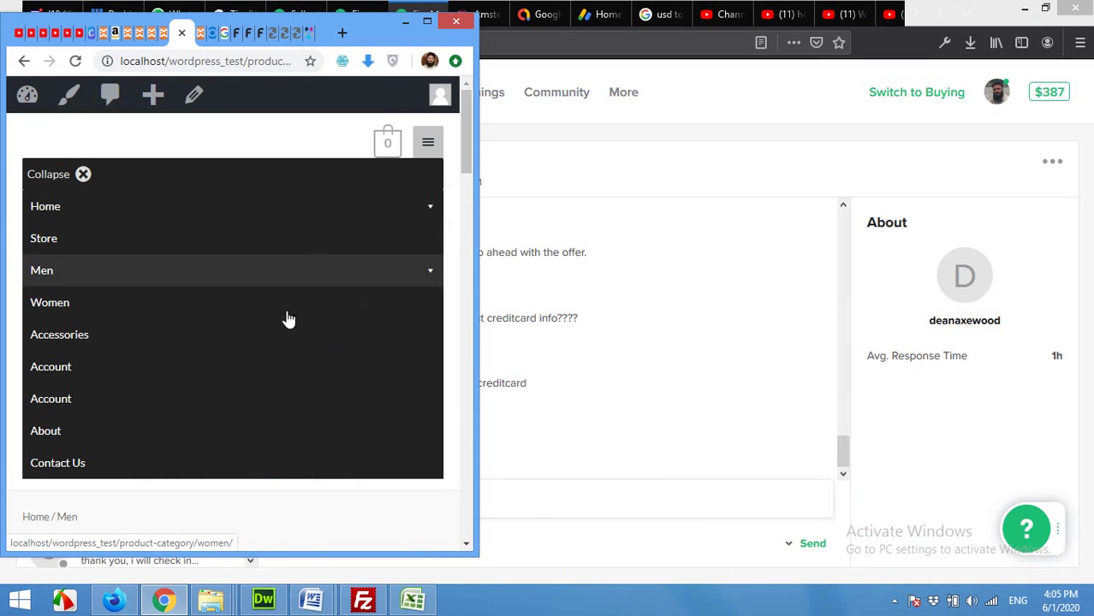
{"action": "left_click", "coordinate": [428, 22]}
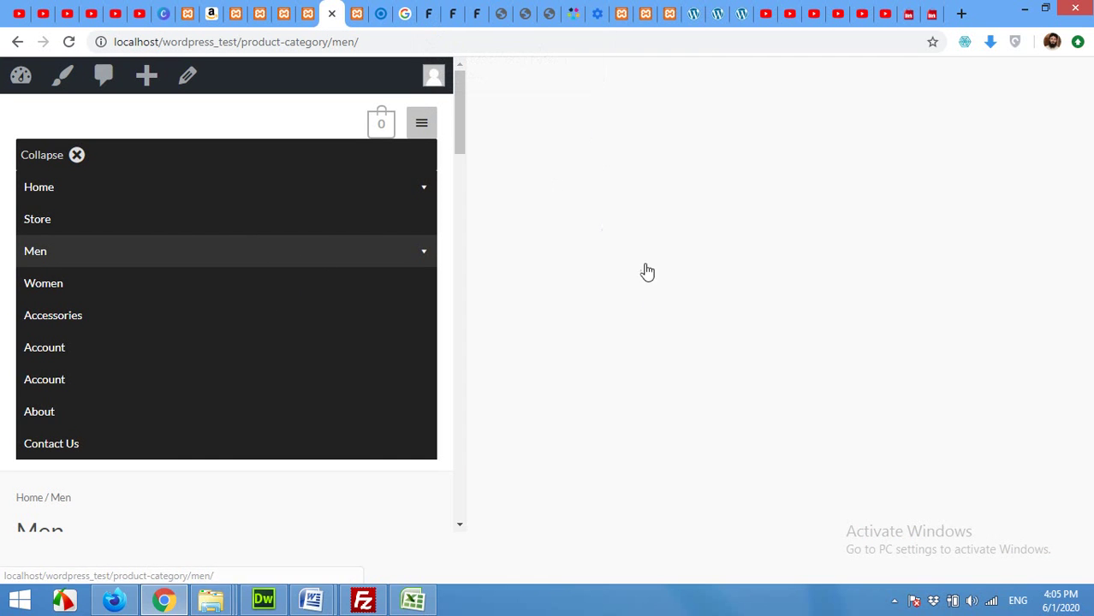
{"action": "left_click", "coordinate": [306, 9]}
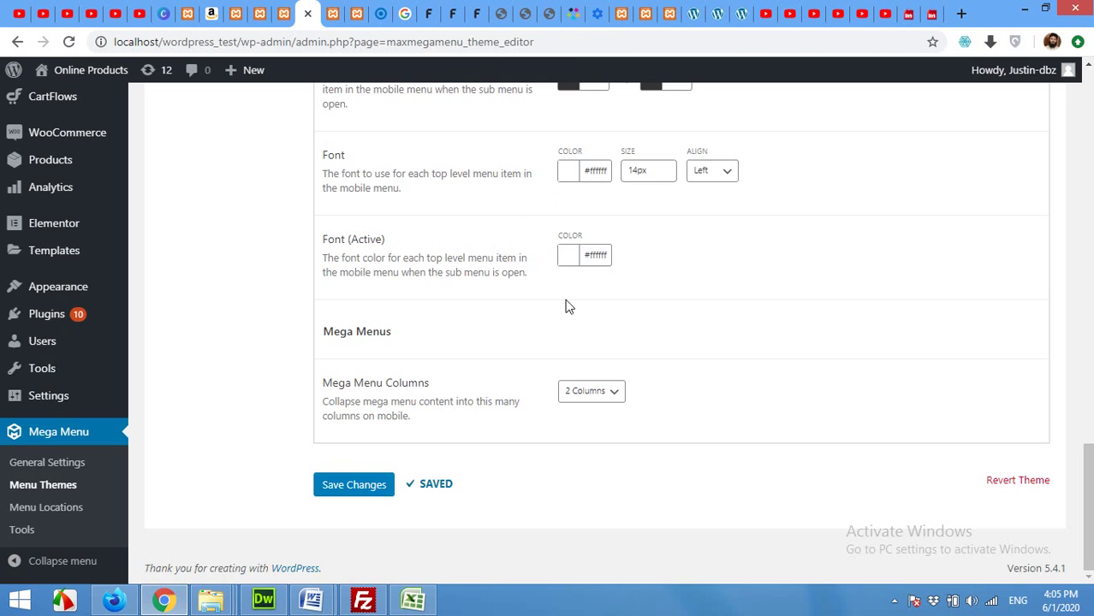
{"action": "scroll", "coordinate": [565, 307], "scroll_direction": "up", "scroll_amount": 7}
{"action": "scroll", "coordinate": [561, 306], "scroll_direction": "up", "scroll_amount": 6}
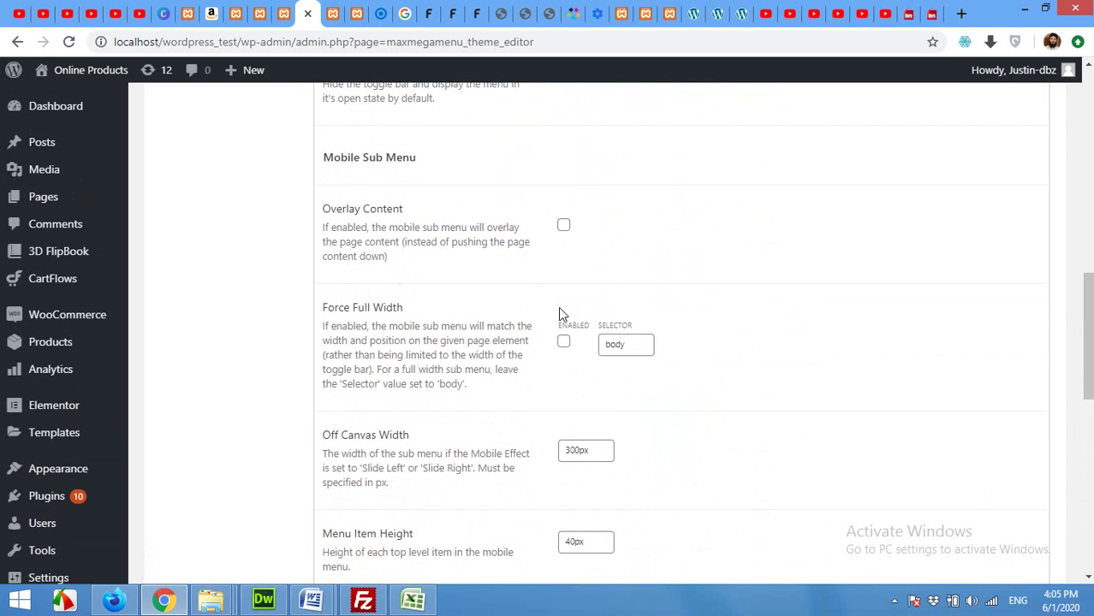
{"action": "scroll", "coordinate": [534, 301], "scroll_direction": "up", "scroll_amount": 4}
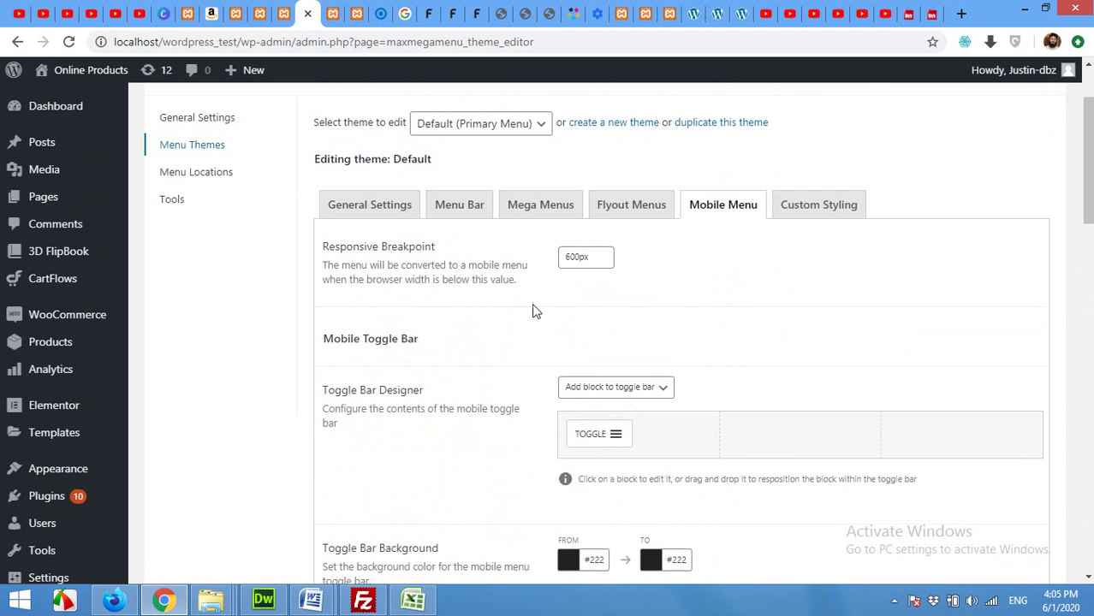
{"action": "left_click_drag", "start_coordinate": [569, 257], "coordinate": [559, 267]}
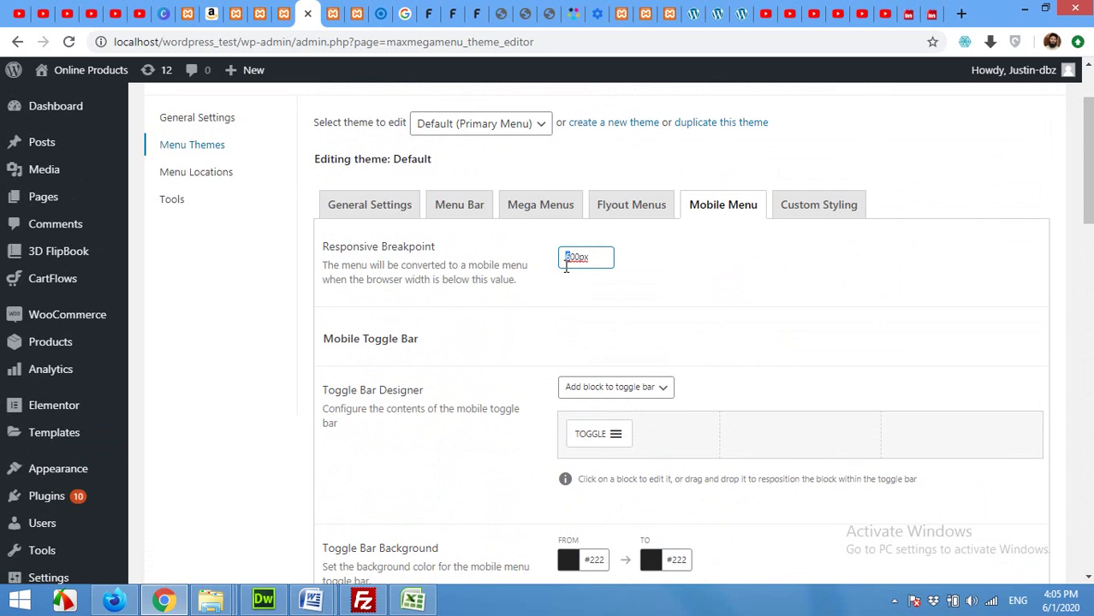